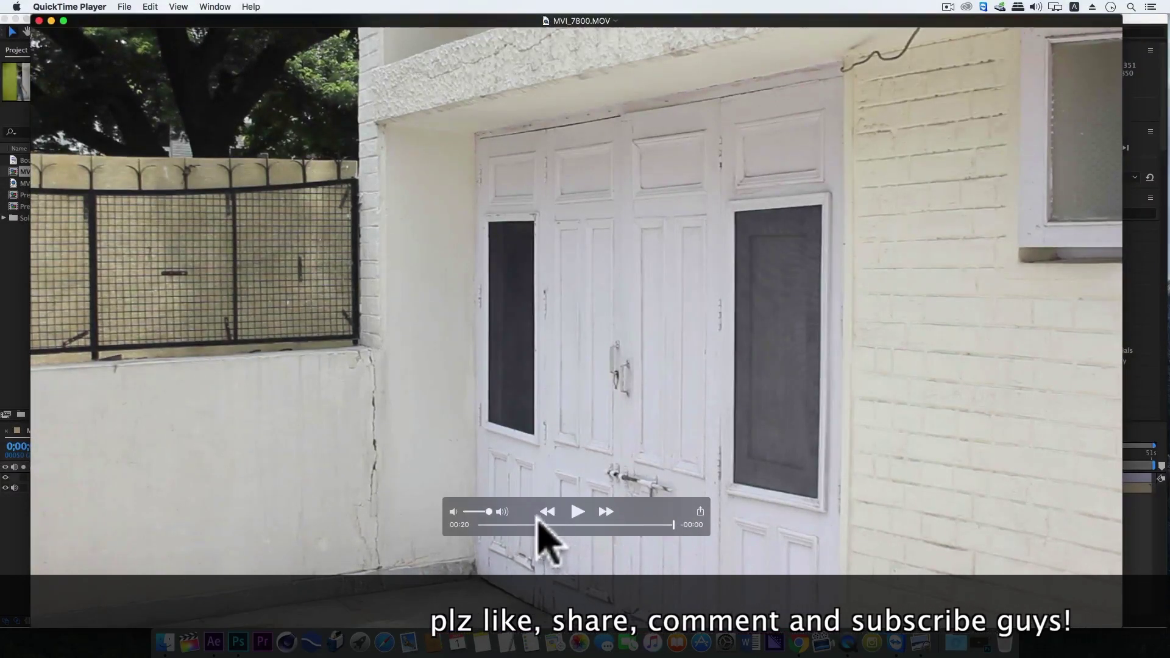
- Preview the walk-in, close QuickTime, and move to 0;00;11;15 where the man walks in
left_click_drag(536, 523, 671, 528)
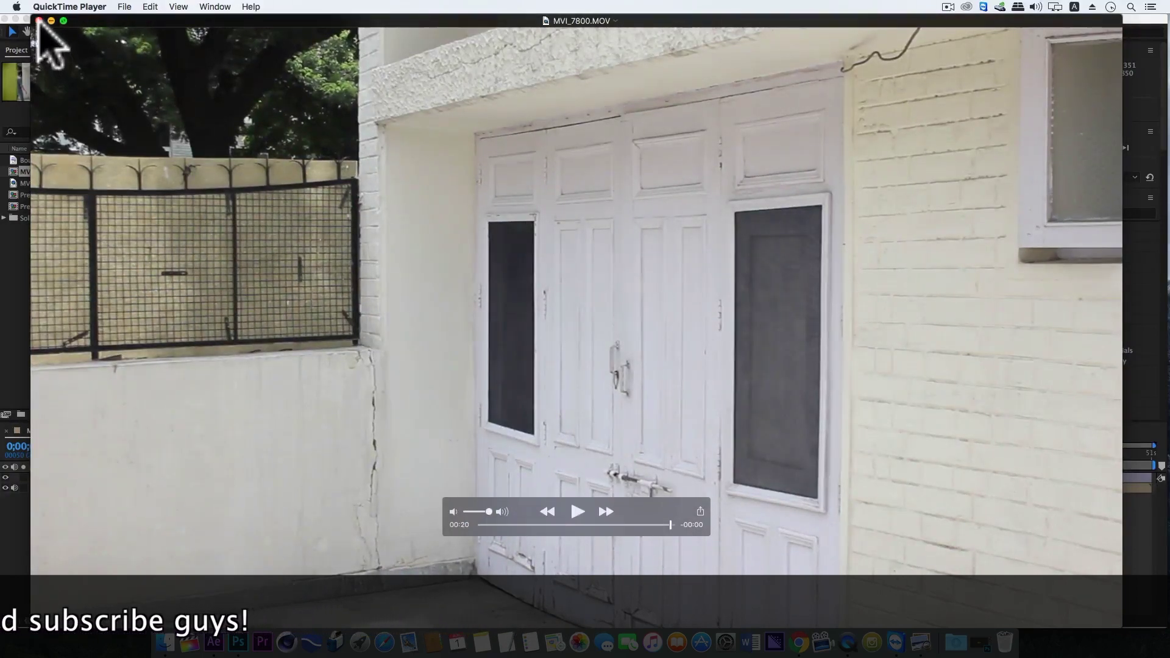
left_click(38, 21)
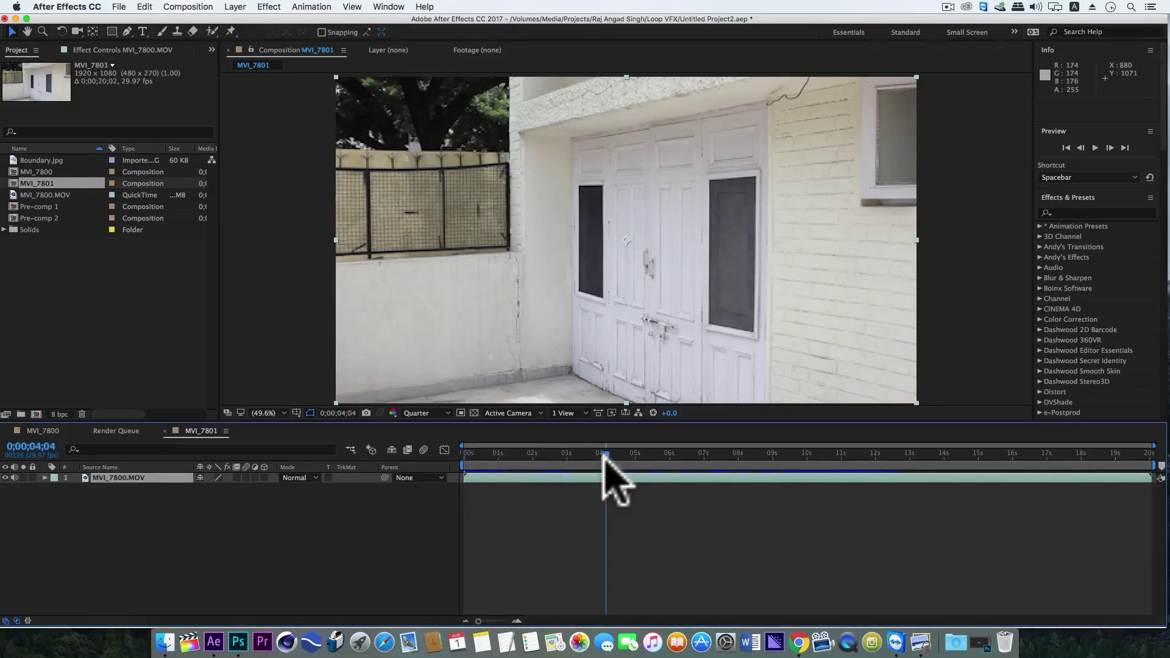
left_click_drag(603, 460, 859, 470)
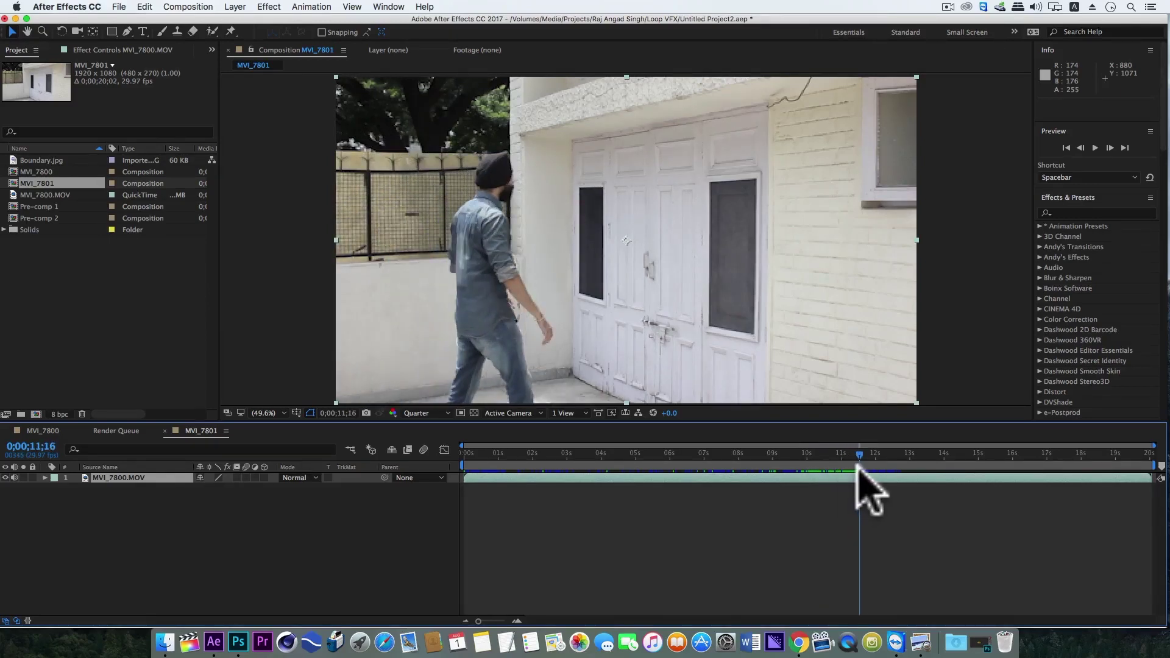
key("Page_Up")
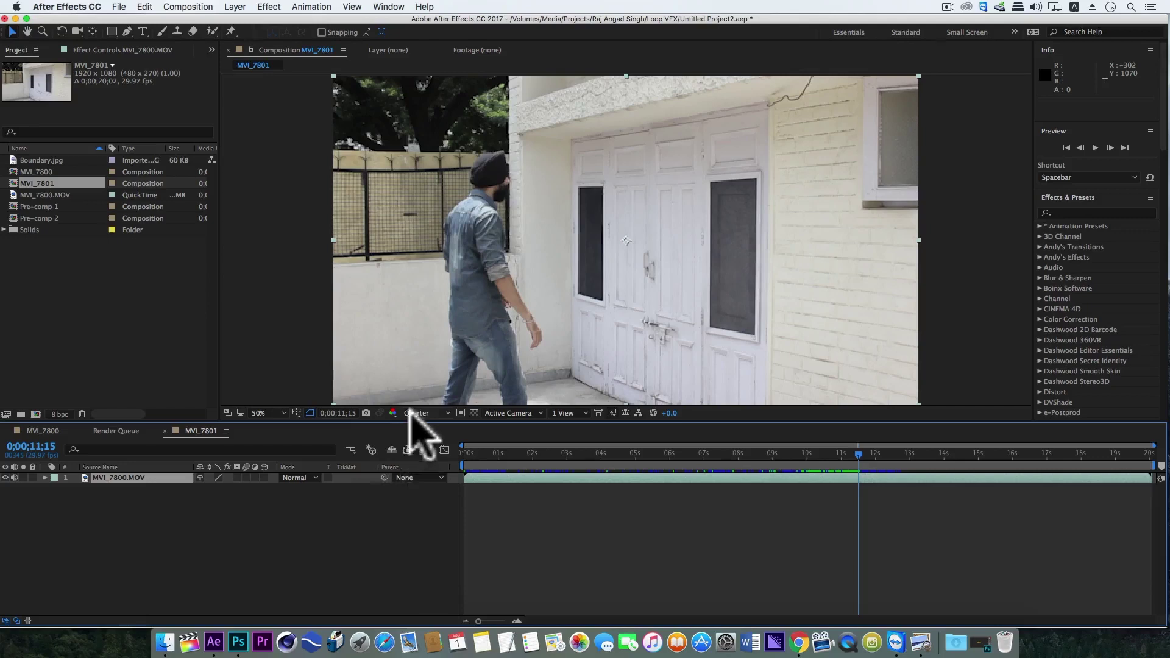
- Switch the viewer resolution from Quarter to Full and open the Edit menu
left_click(420, 413)
left_click(421, 443)
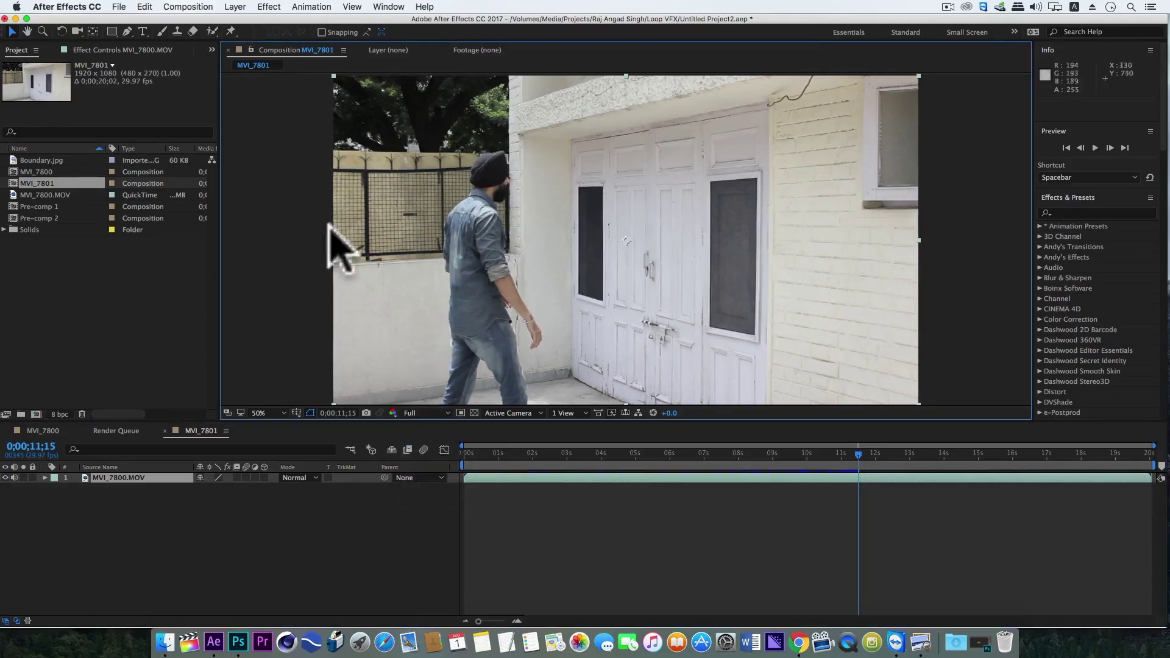
left_click(145, 7)
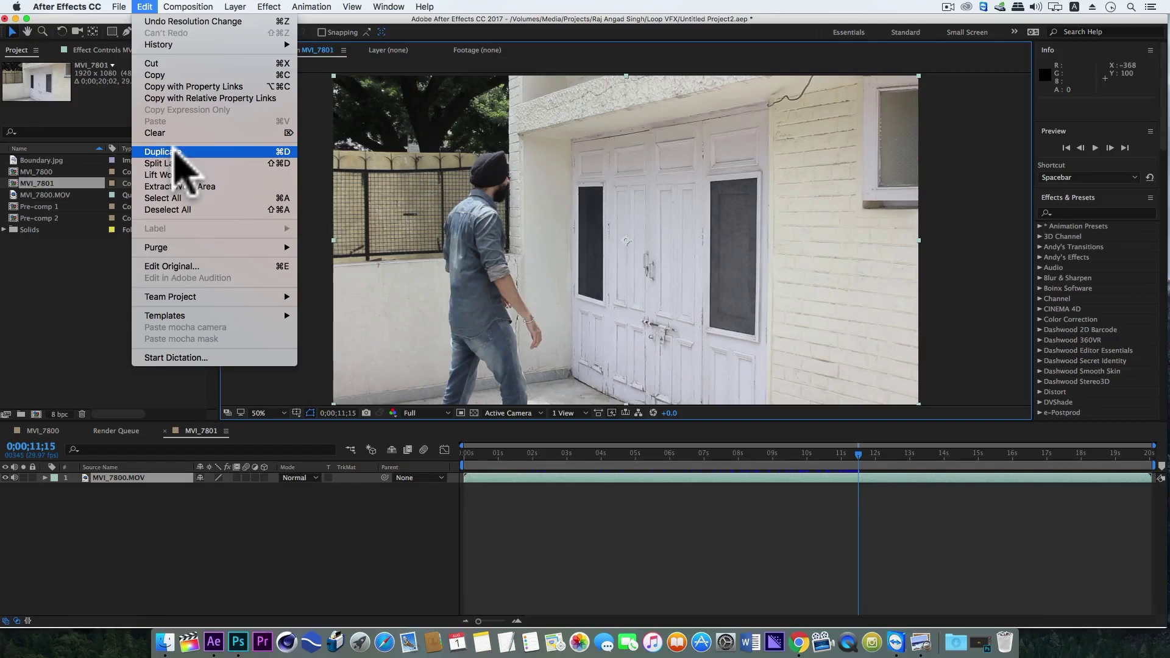
- Duplicate MVI_7800.MOV, trim the top copy to start near 11 seconds, and preview it
left_click(175, 151)
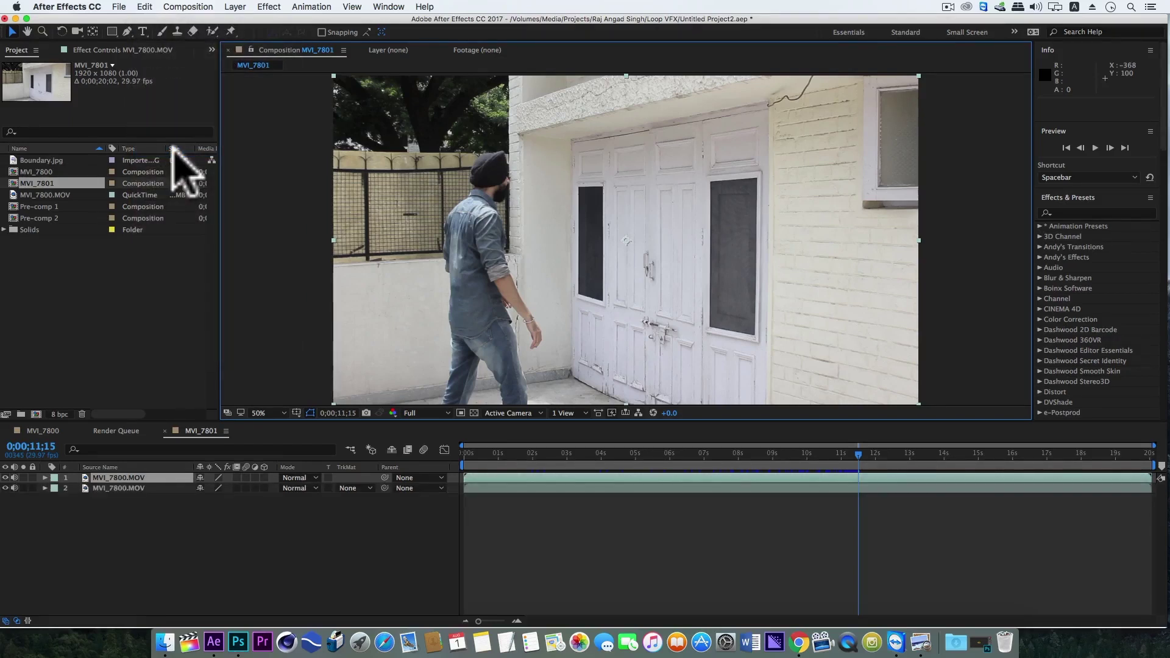
left_click_drag(463, 481, 851, 503)
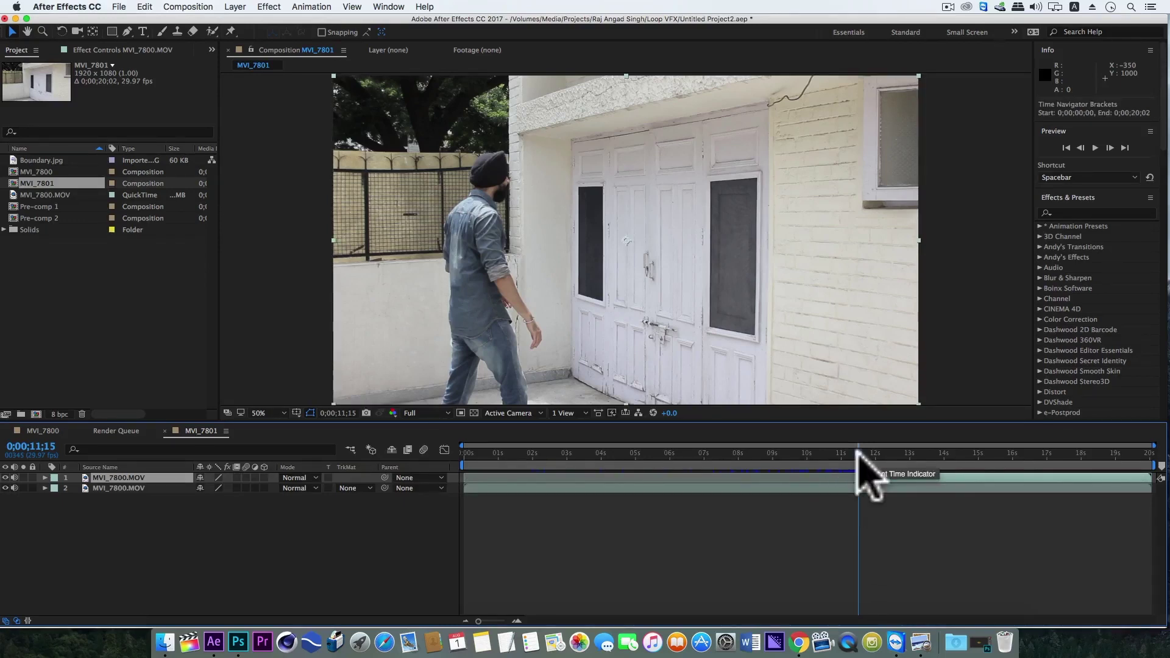
left_click_drag(858, 453, 1059, 464)
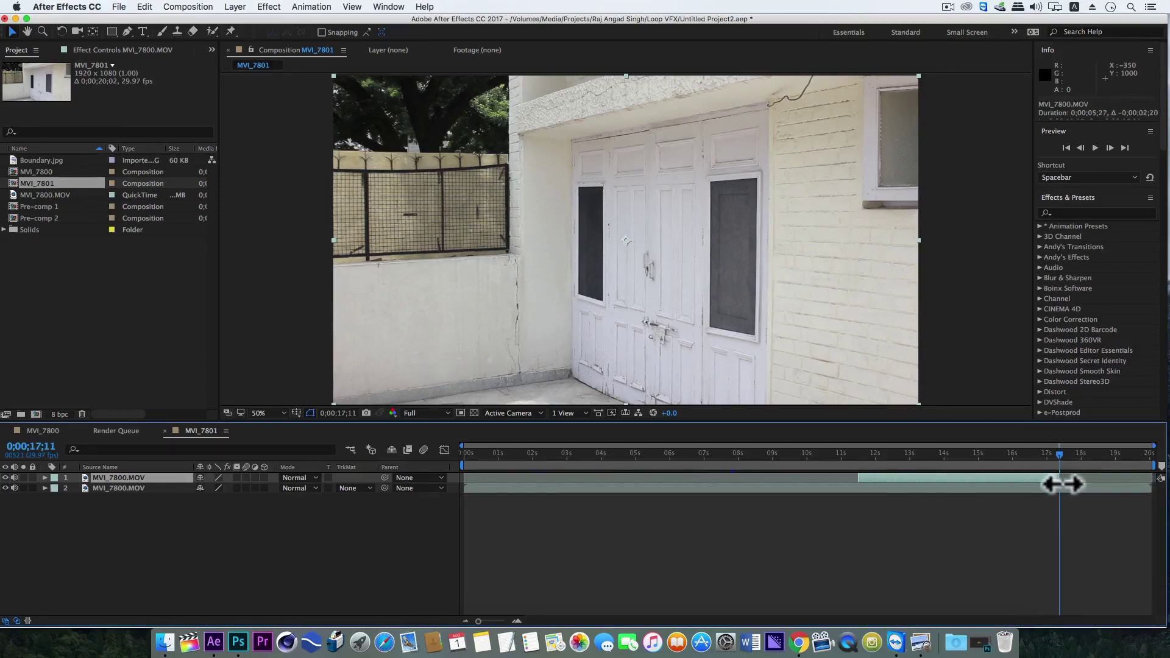
key("space")
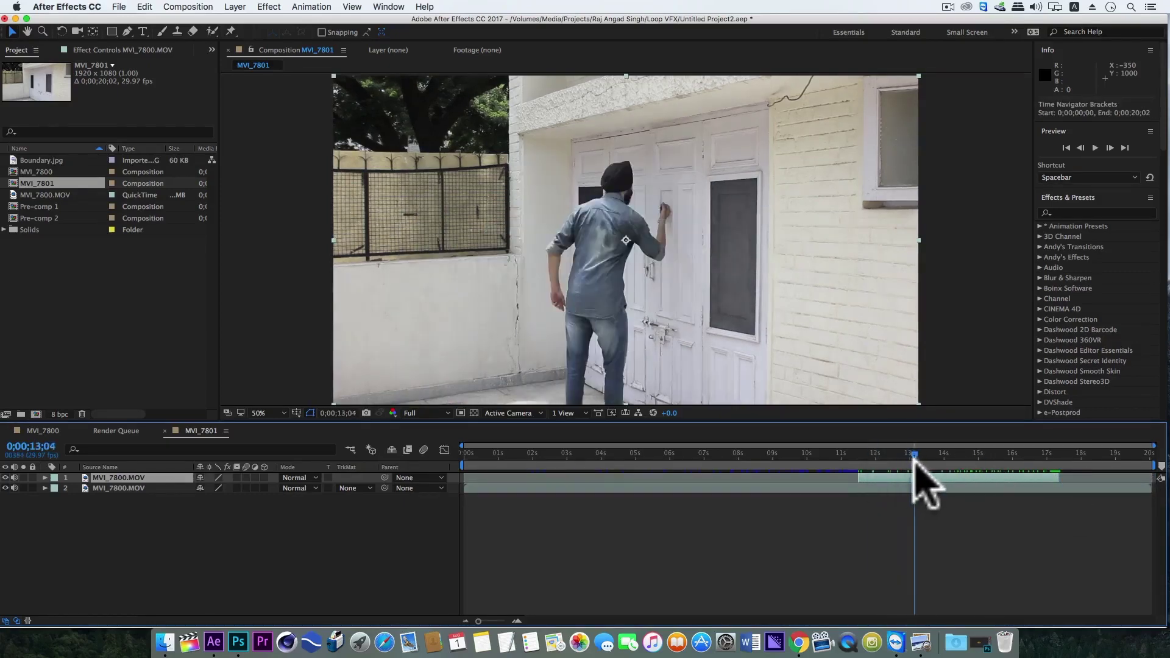
left_click_drag(914, 461, 920, 463)
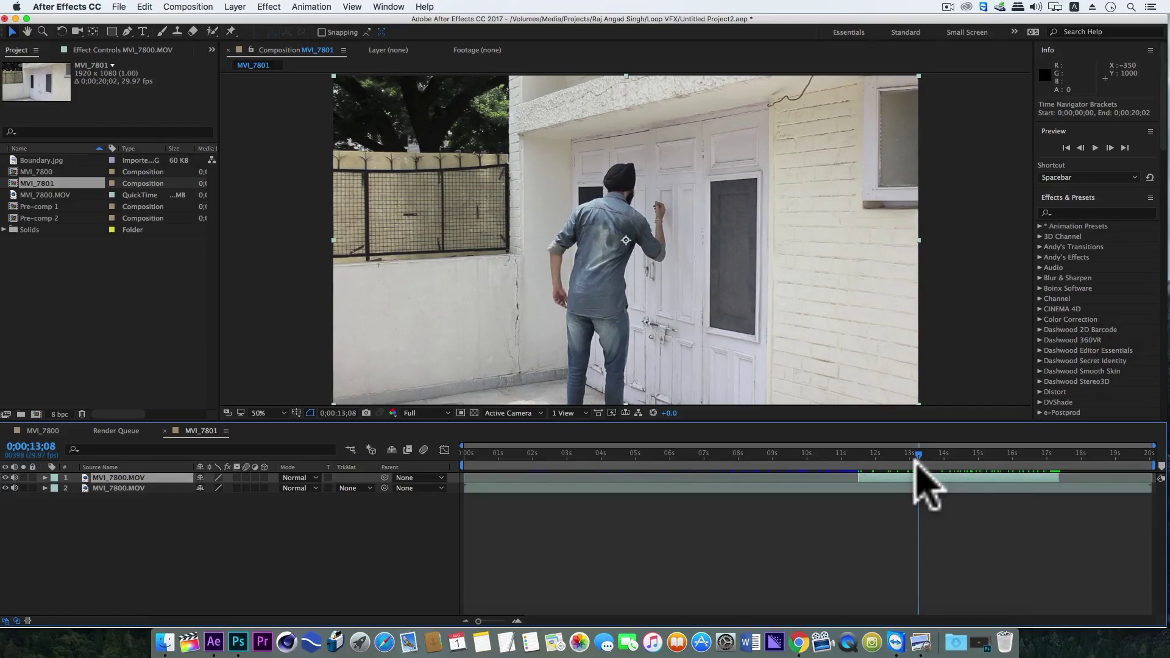
- Set the top layer's Opacity to 50% to check the overlap
key("t")
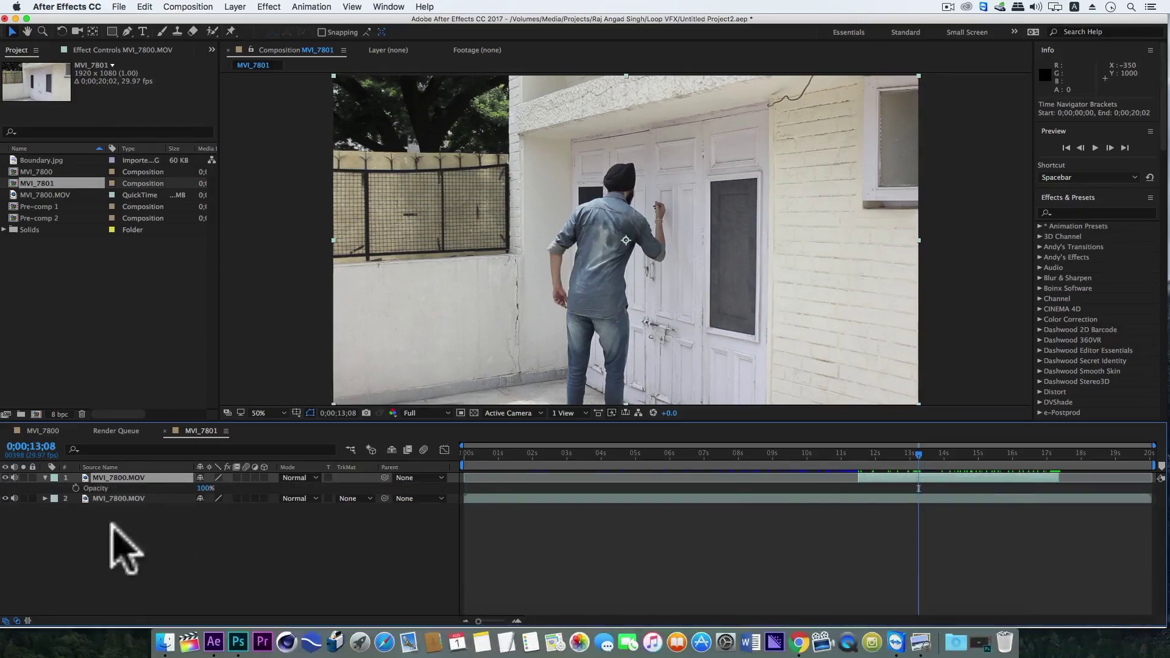
left_click(206, 488)
type("50")
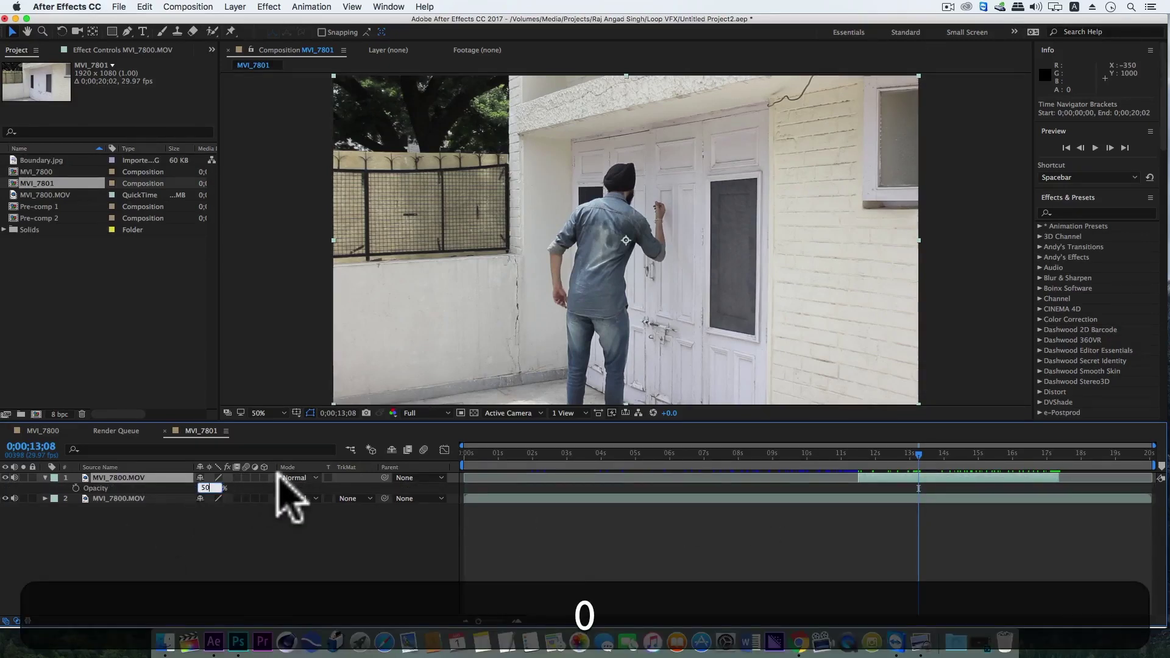
key("Return")
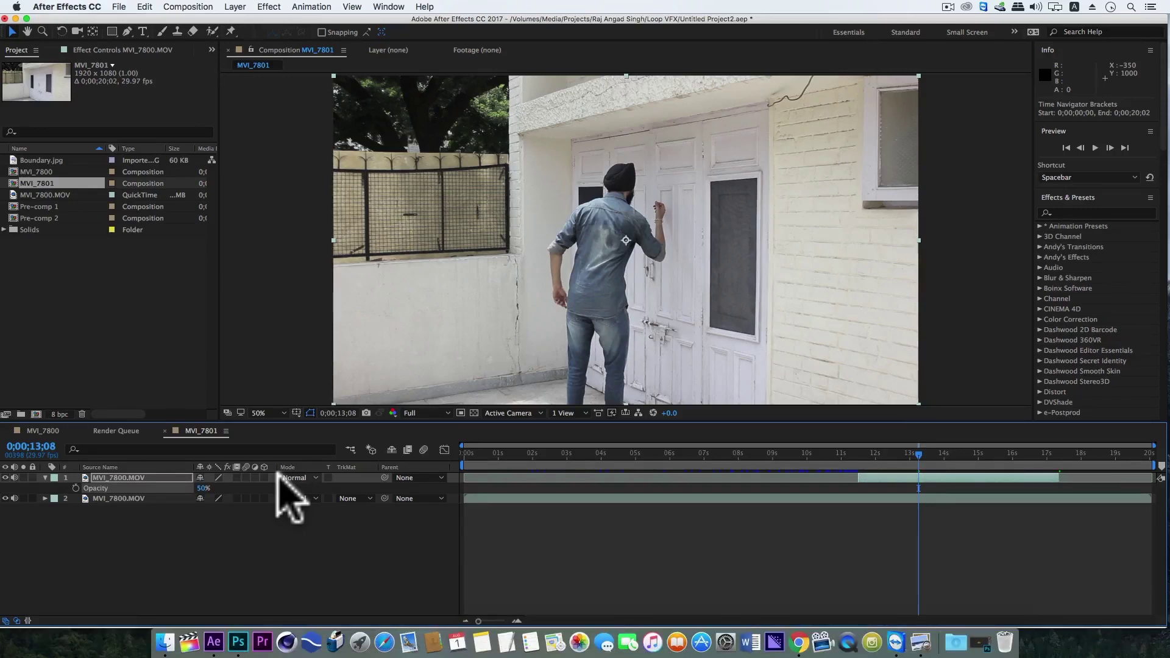
- Slide the top layer to start near 1 second and restore its Opacity to 100%
left_click_drag(902, 479, 672, 482)
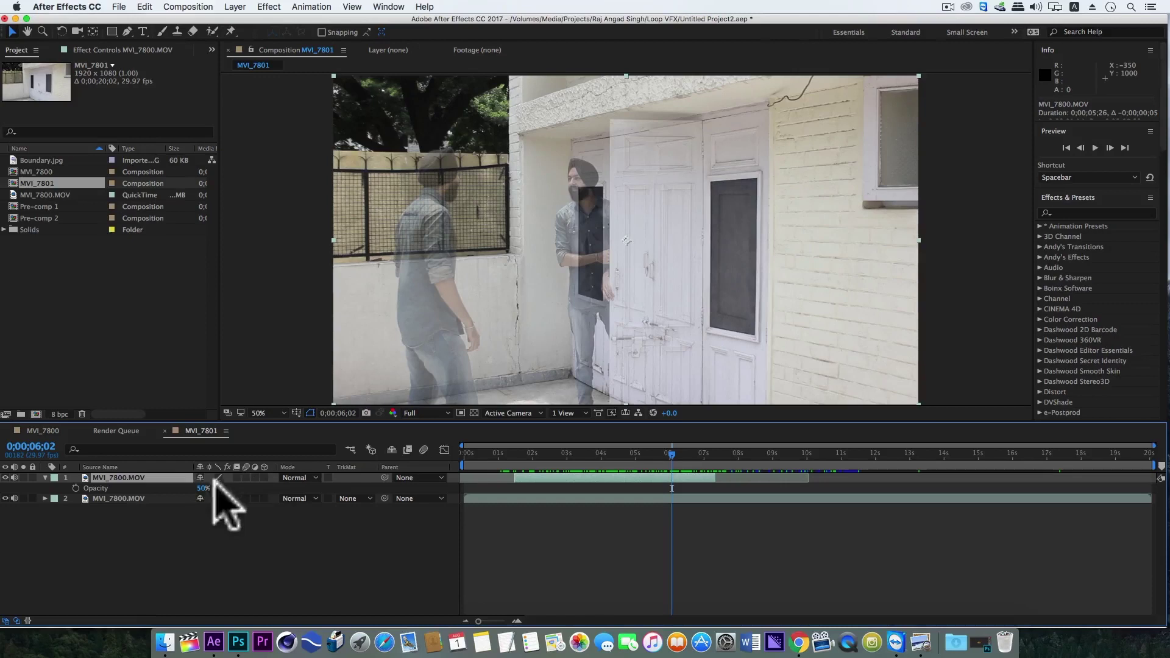
left_click(203, 488)
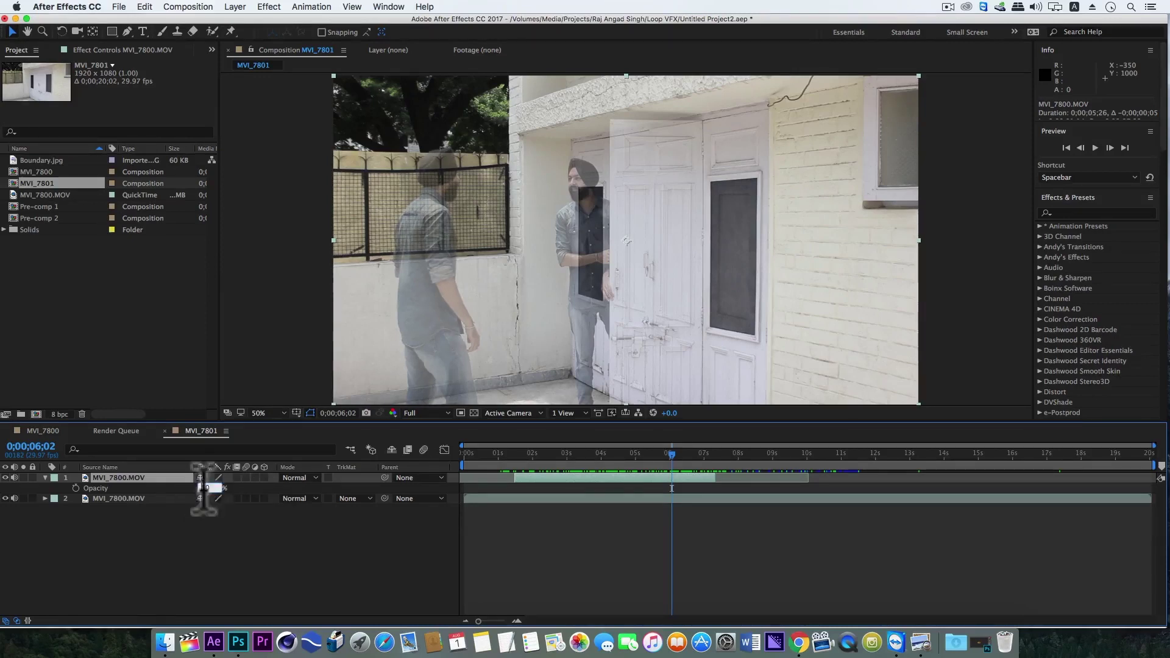
key("super+a")
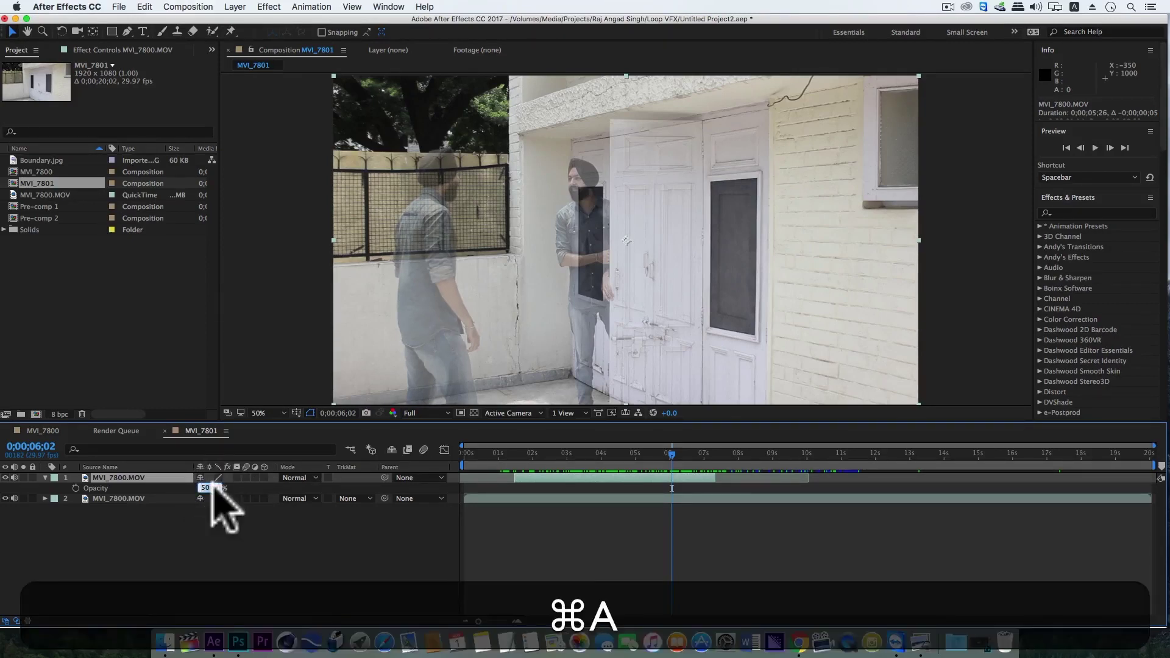
key("Return")
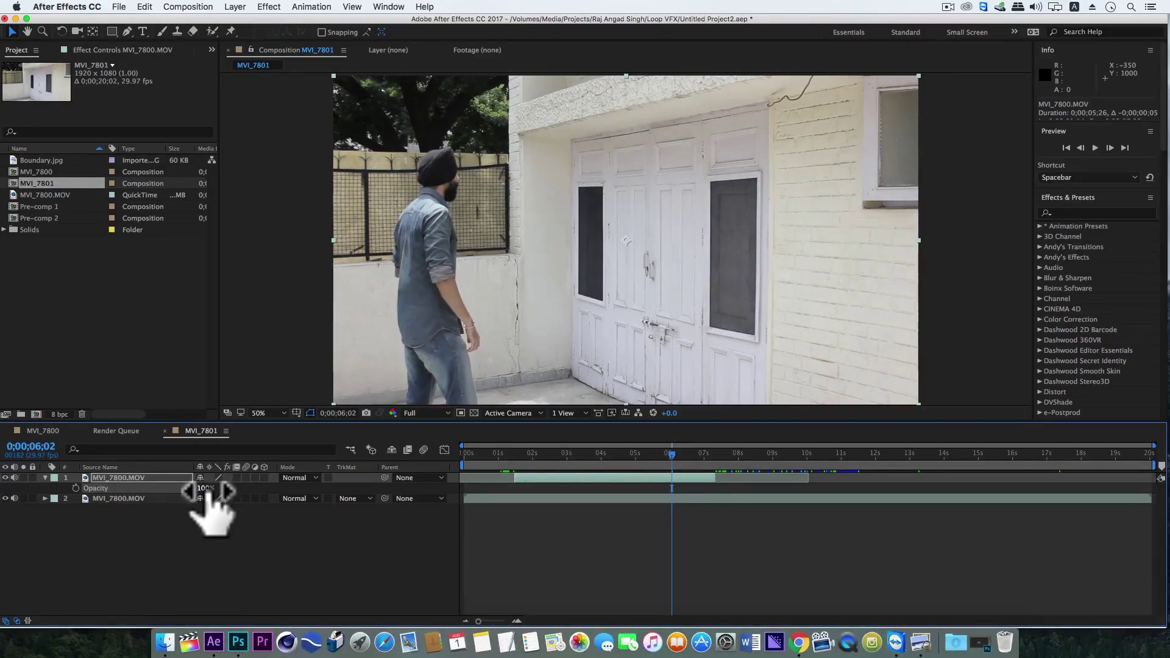
- At 1;15, paint a Roto Brush stroke over the man on the top layer, then preview Actor Roto.mov
left_click(515, 454)
double_click(528, 477)
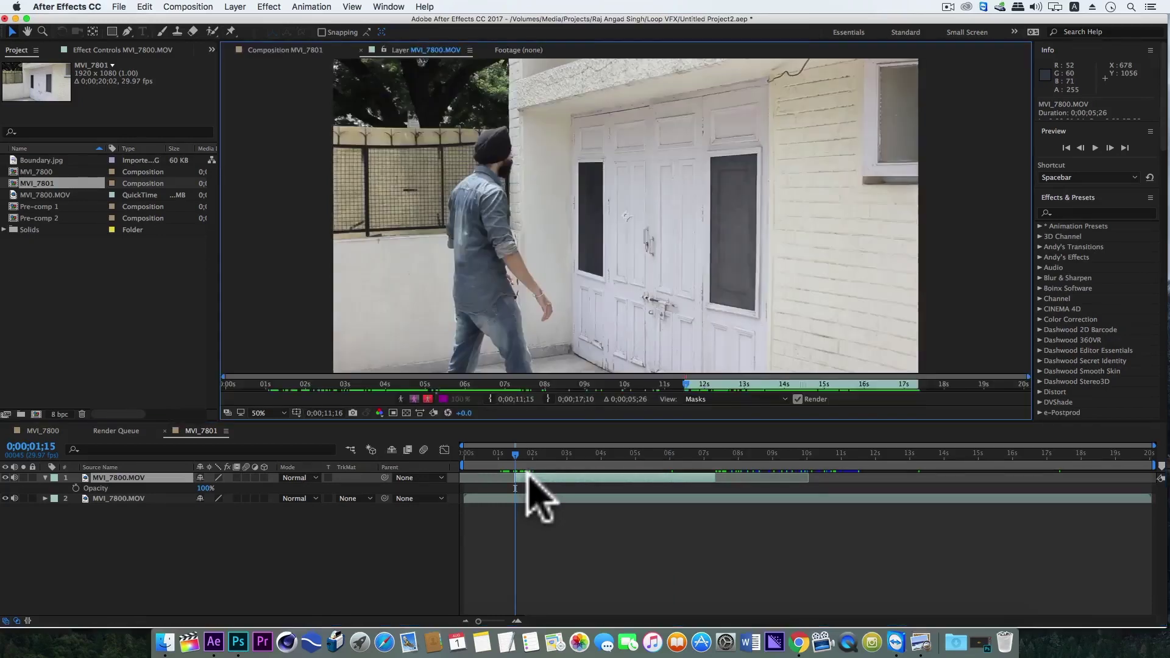
left_click(213, 31)
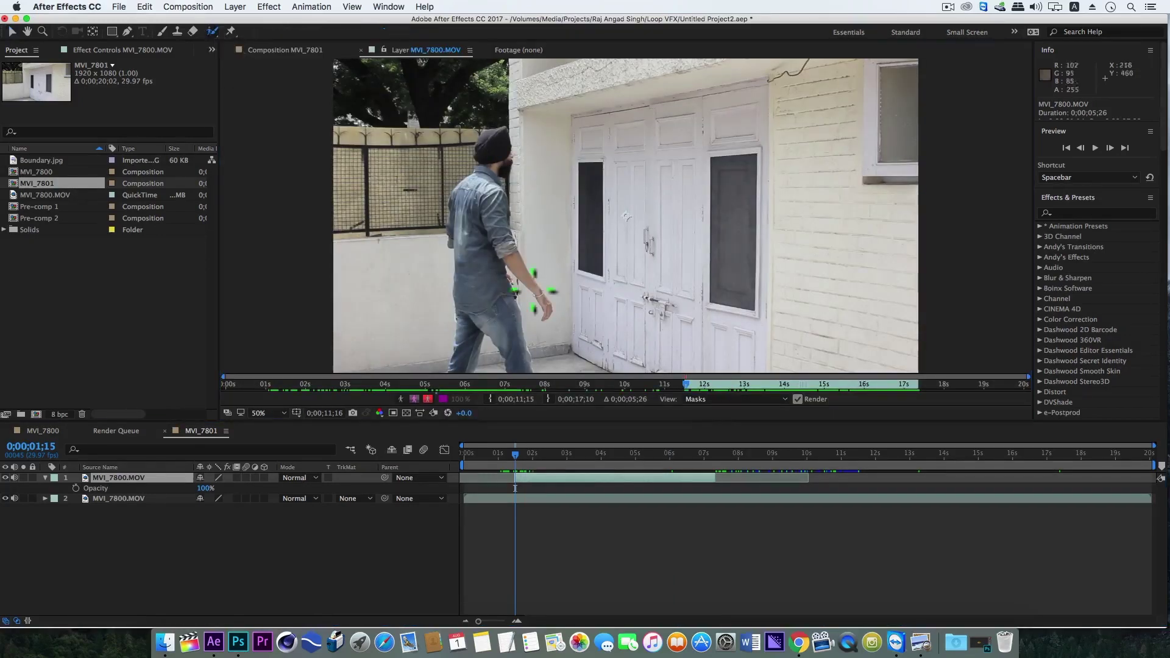
mouse_move(466, 352)
left_mouse_down()
mouse_move(495, 145)
mouse_move(519, 159)
left_mouse_up()
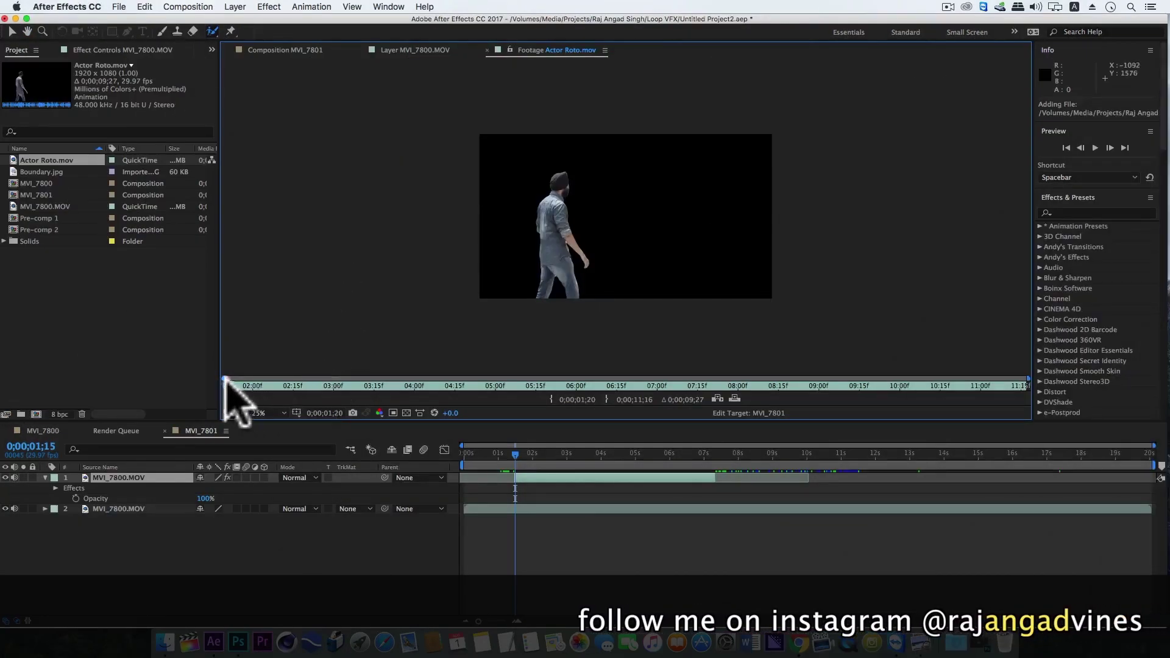
left_click_drag(225, 386, 257, 386)
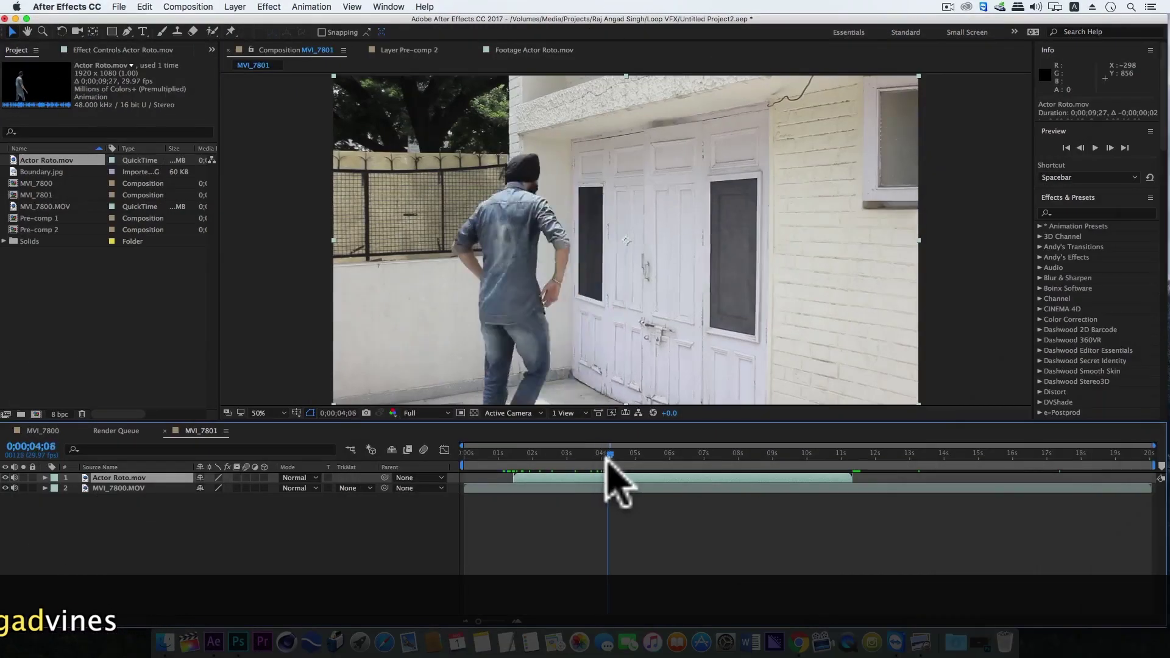
left_click_drag(603, 477, 524, 473)
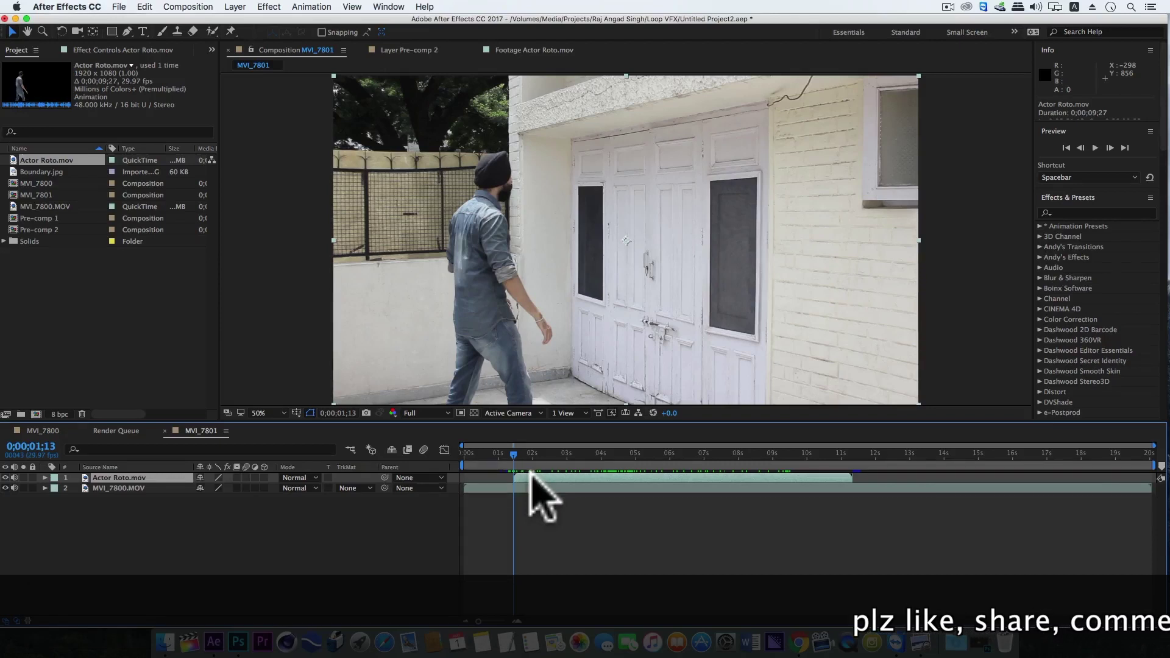
scroll(522, 308, "up", 5)
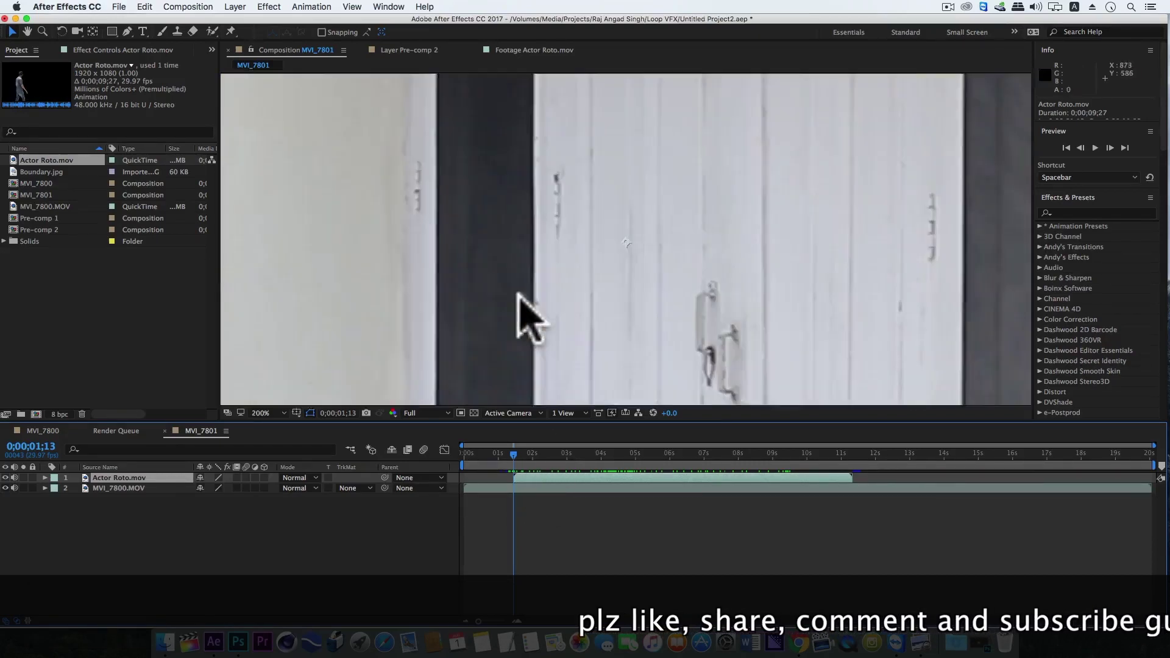
scroll(530, 313, "down", 3)
scroll(460, 350, "down", 2)
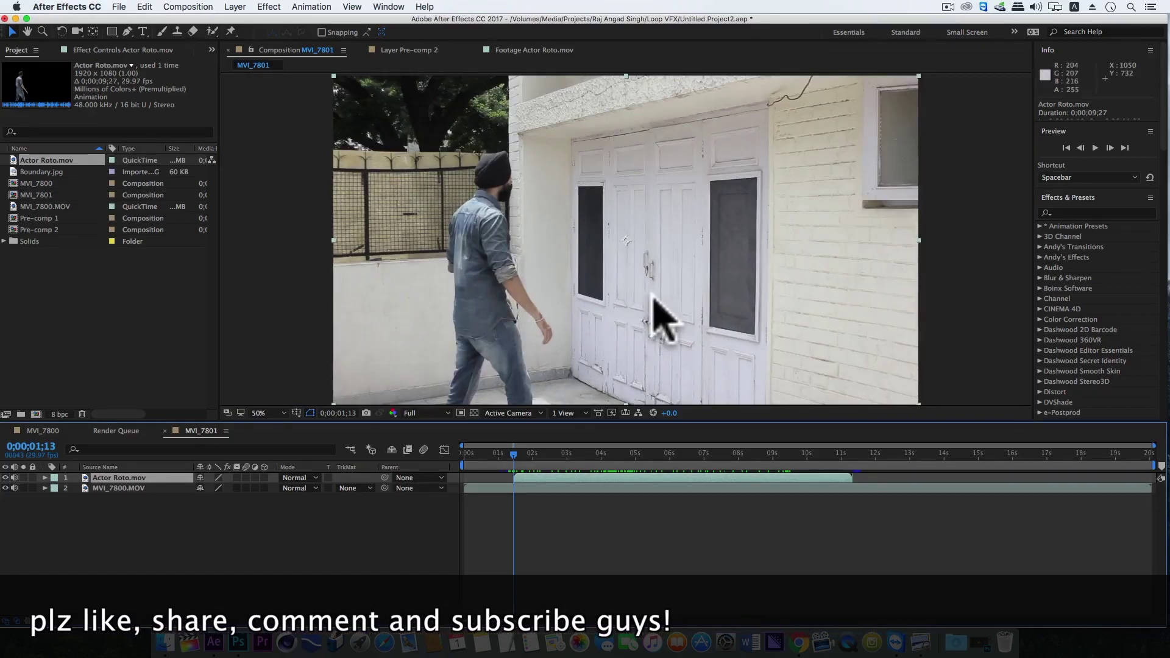
left_click(860, 452)
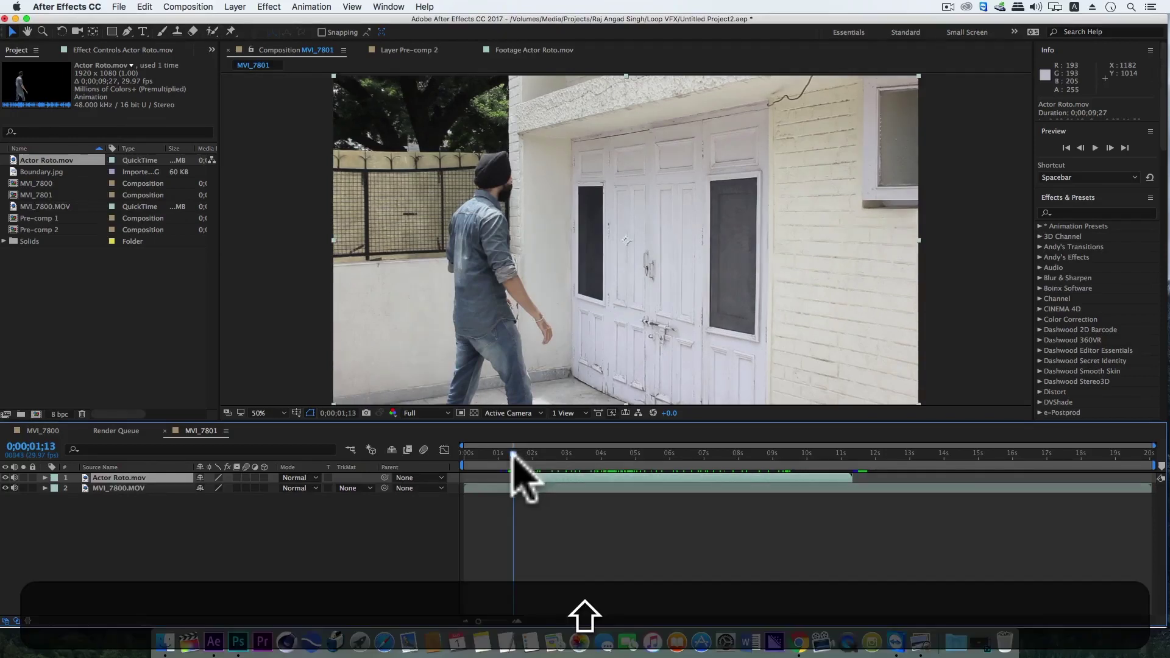
- Put the playhead on the actor clip's last frame, 0;00;11;15
left_click(862, 453)
left_click_drag(862, 454, 859, 454)
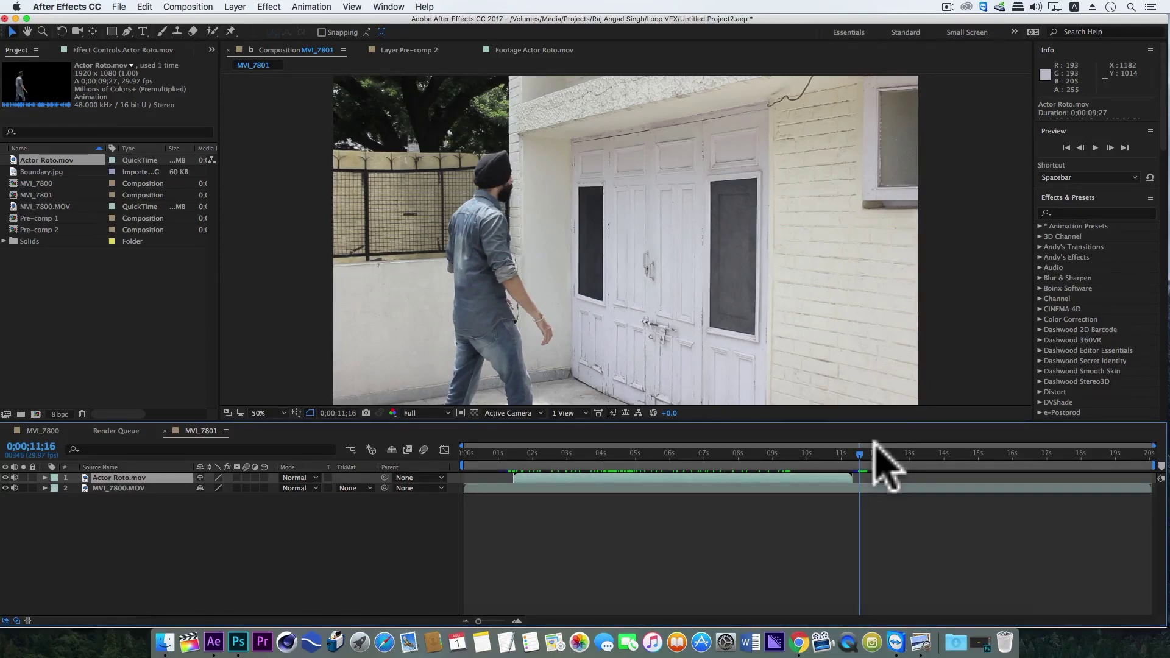
key("Page_Up")
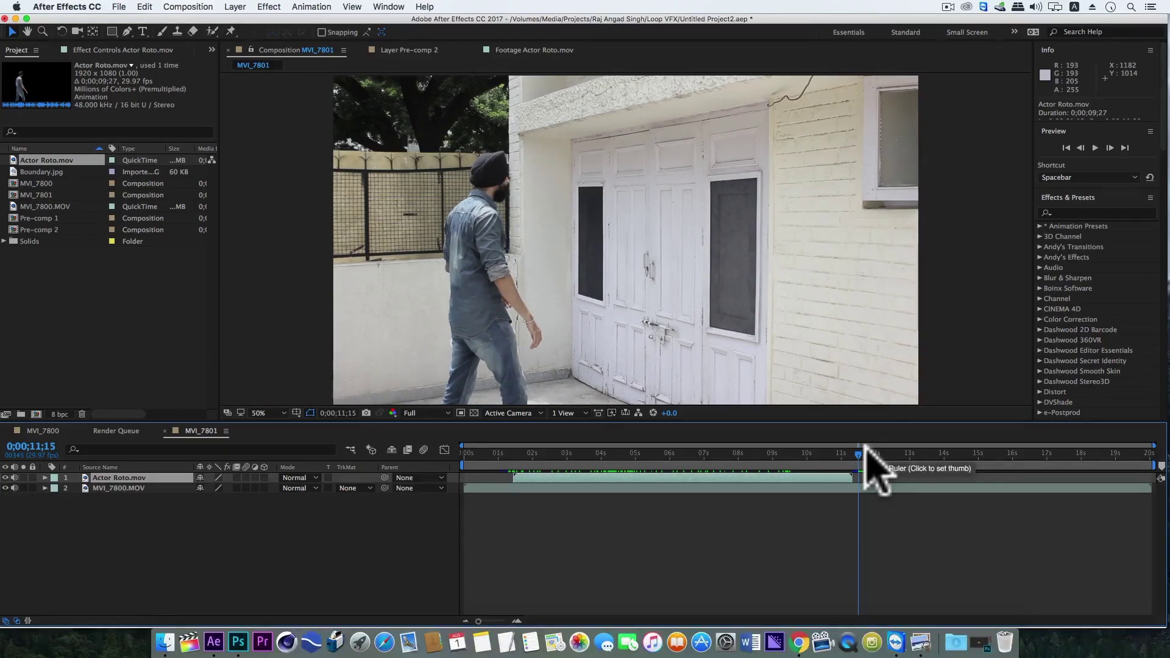
key("Page_Down")
key("Page_Up")
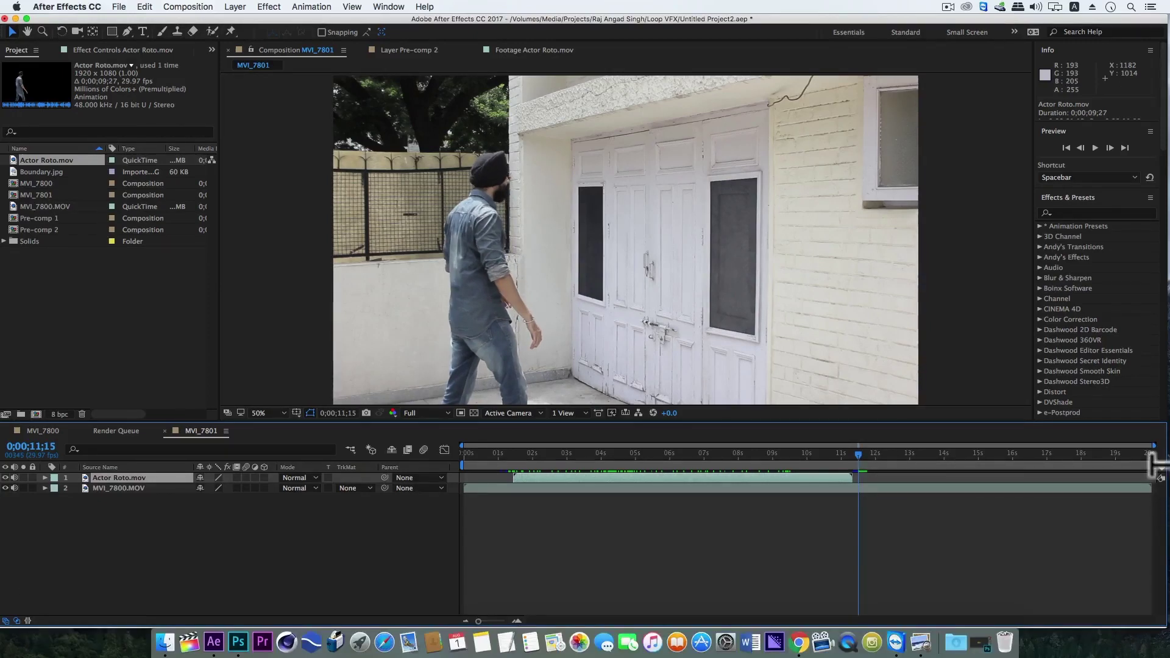
- End the work area at the playhead and trim the composition to the work area
left_click_drag(1158, 466, 871, 464)
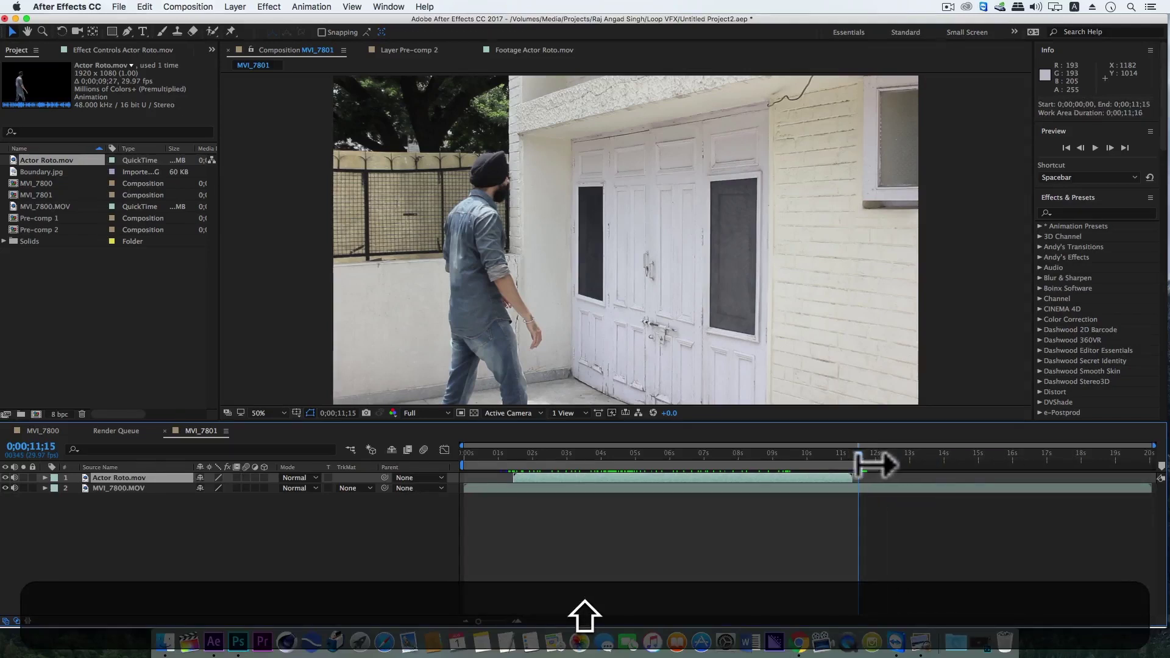
right_click(839, 468)
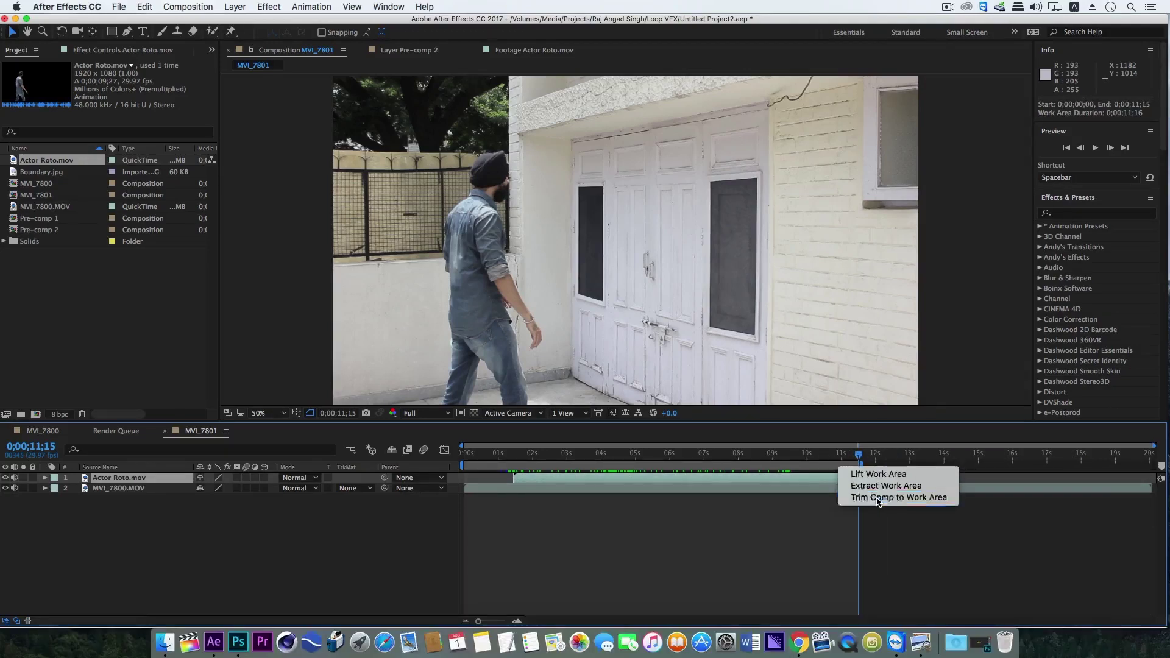
left_click(877, 497)
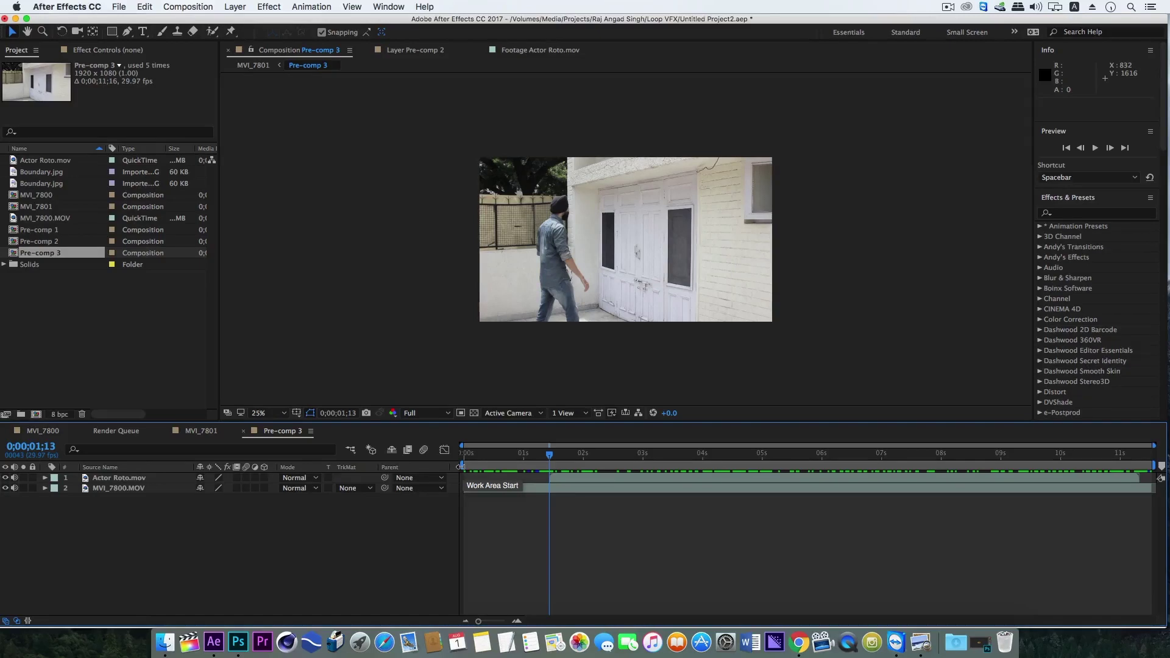
- Start the work area at 1;13 and trim the composition to it
left_click_drag(461, 465, 547, 467)
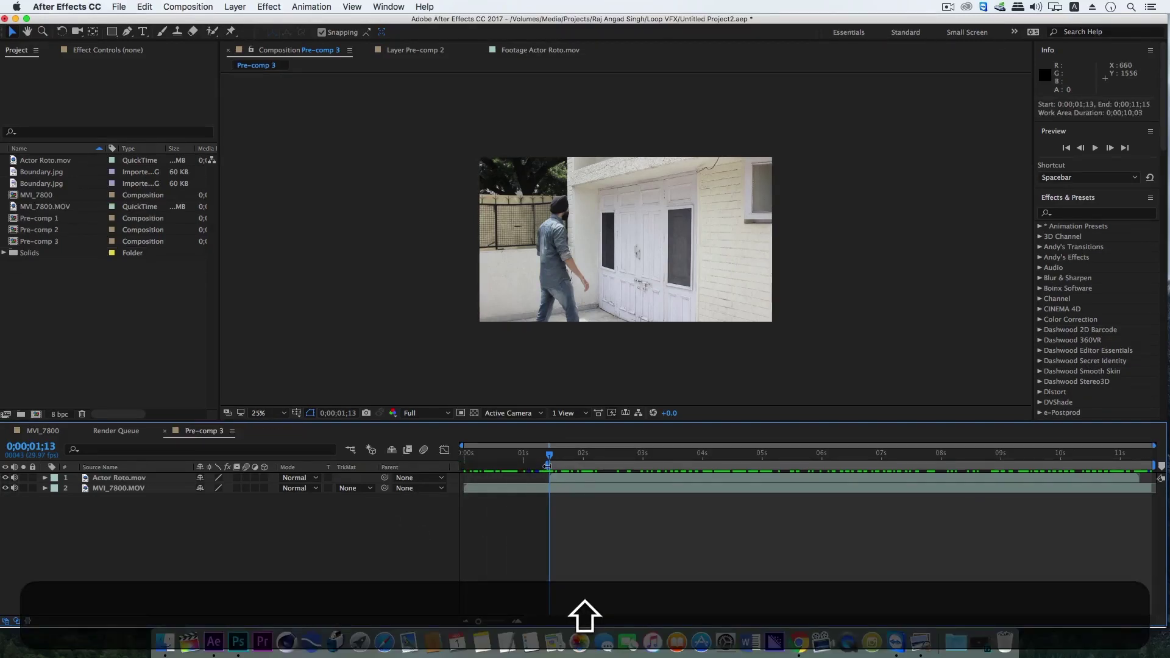
right_click(587, 467)
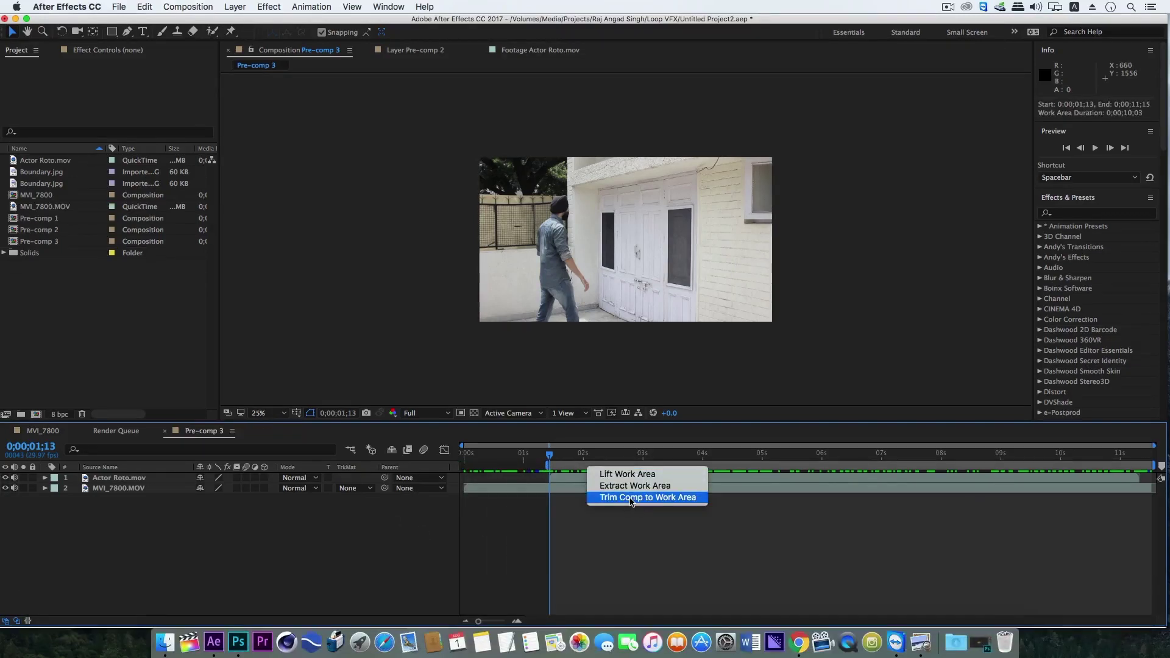
left_click(631, 499)
- Pre-compose the actor and door layers together into Pre-comp 4
left_click_drag(279, 516, 86, 472)
right_click(124, 478)
left_click(191, 521)
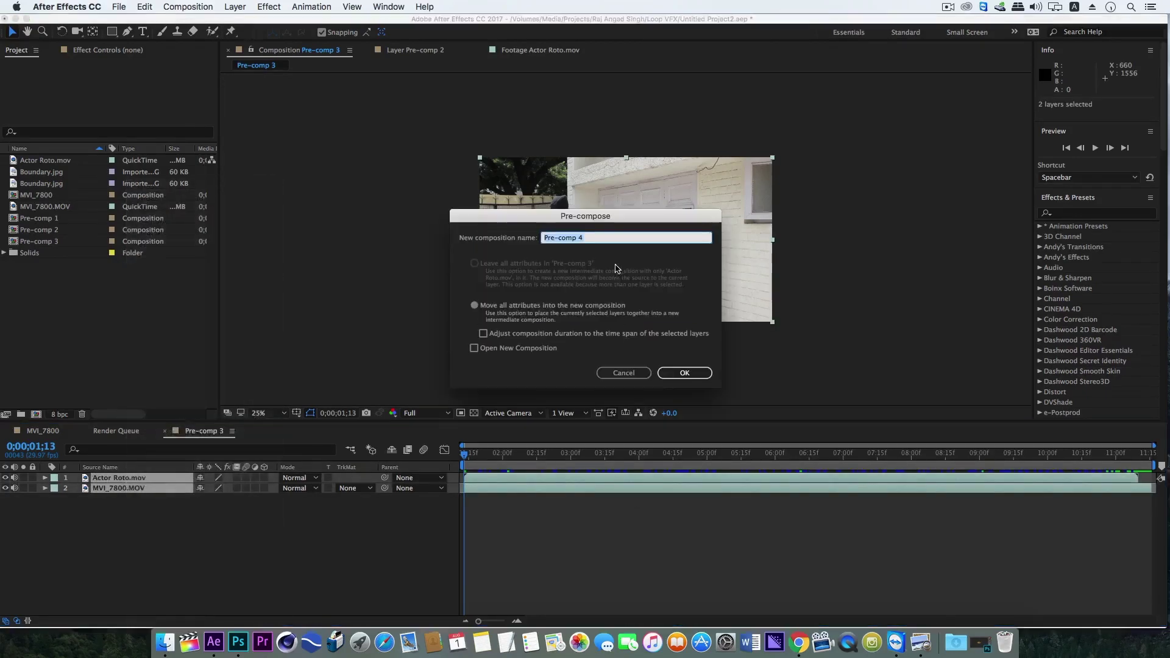
left_click(688, 375)
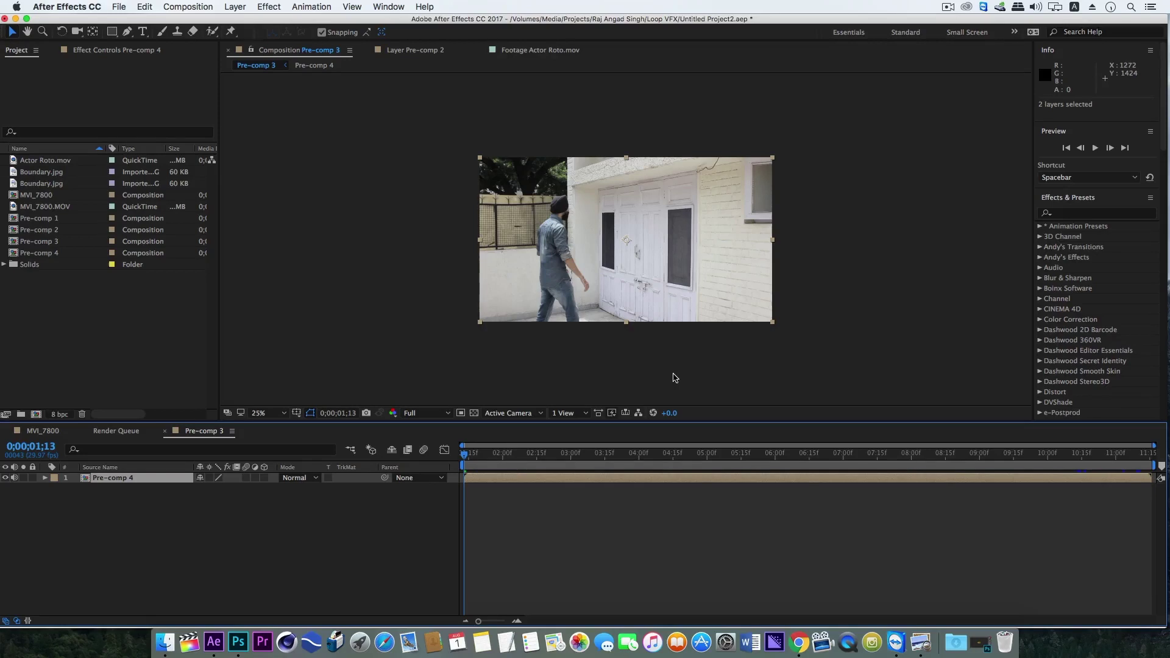
- Change Pre-comp 3's duration to 0;01;00;03 in Composition Settings
key("super")
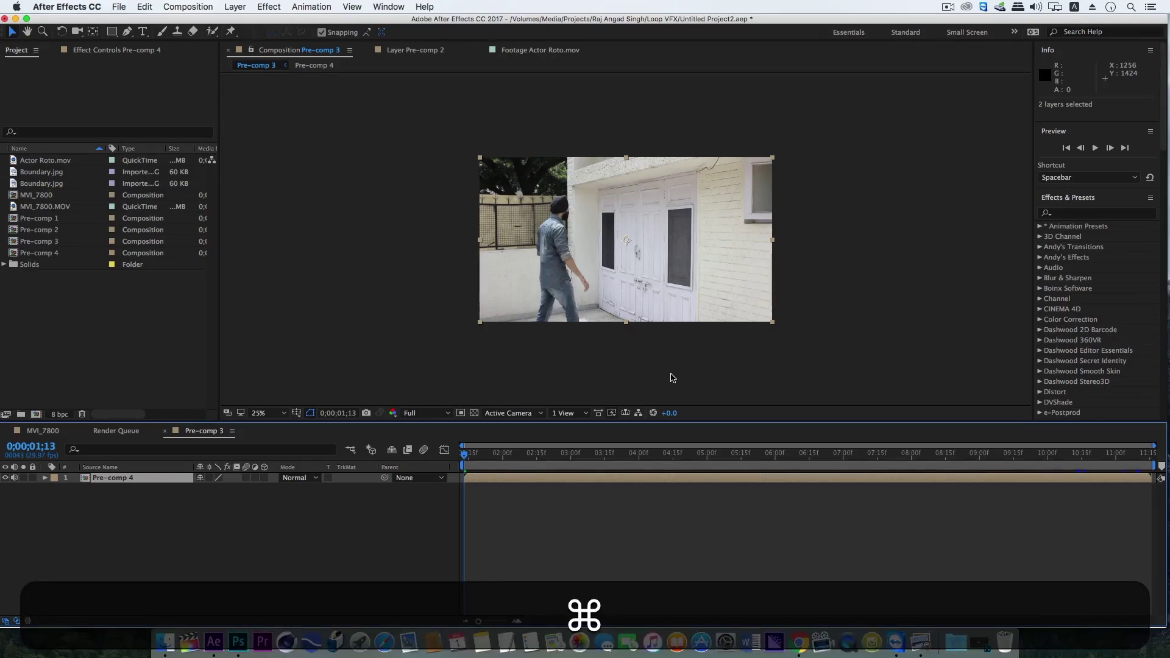
key("super+k")
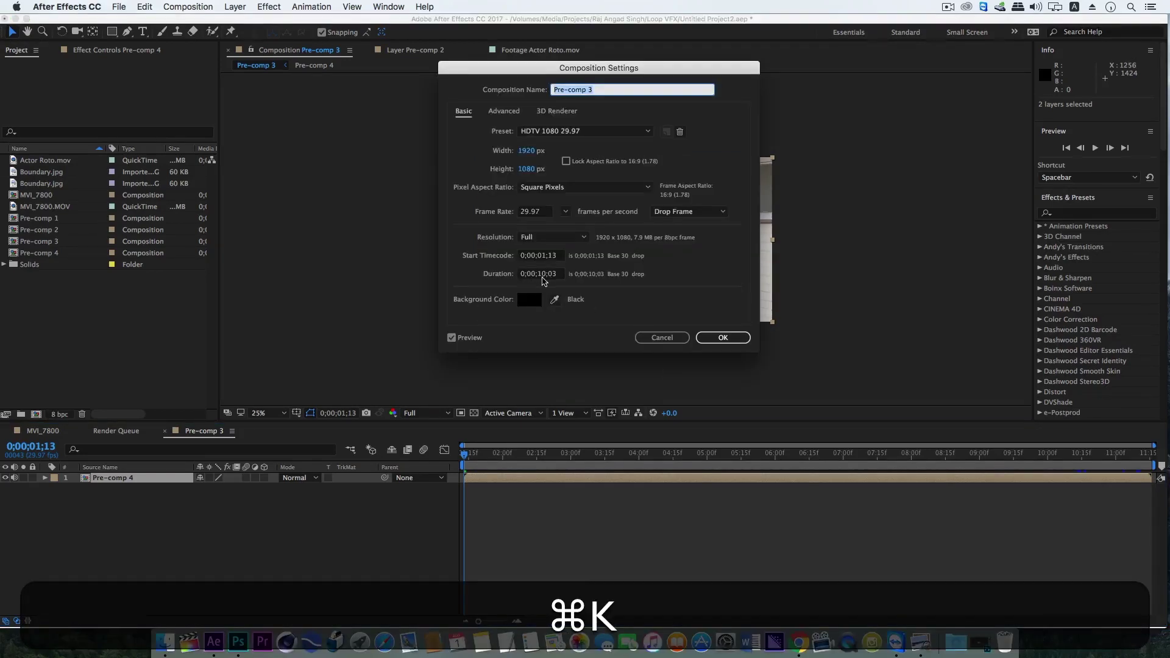
left_click(541, 275)
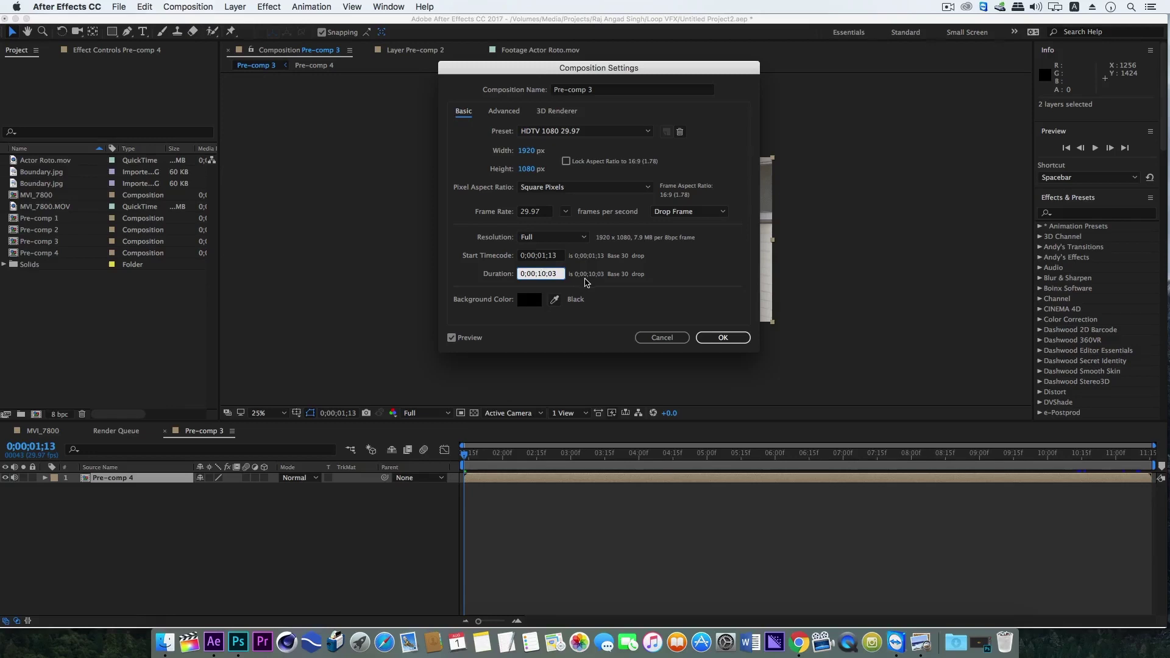
key("BackSpace")
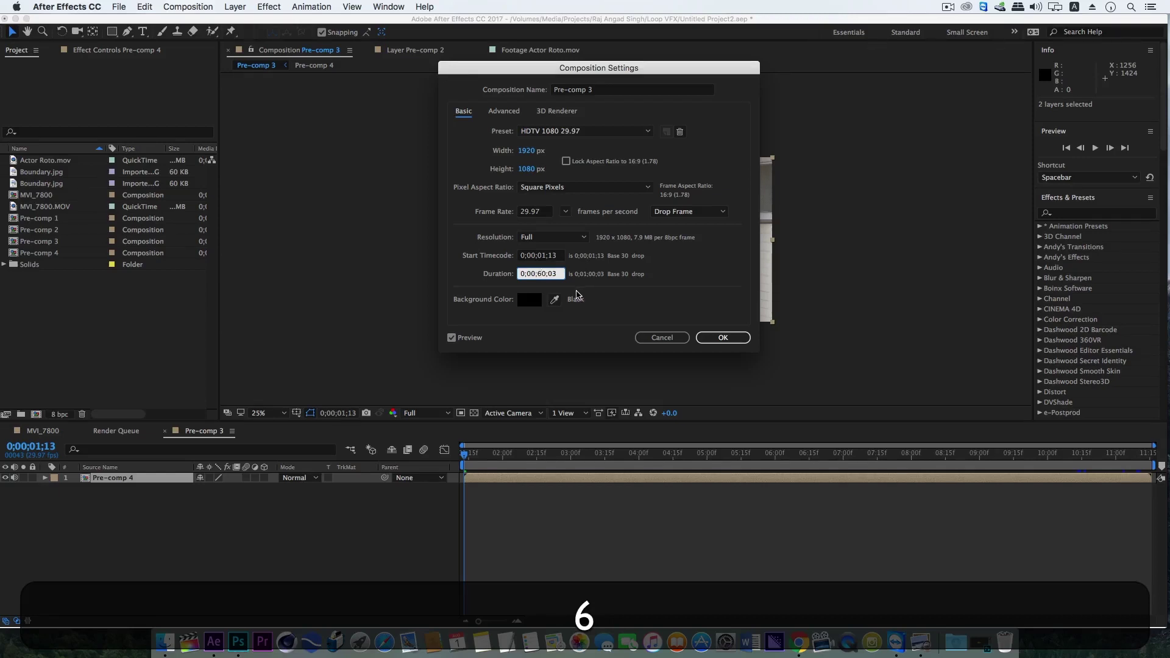
key("Return")
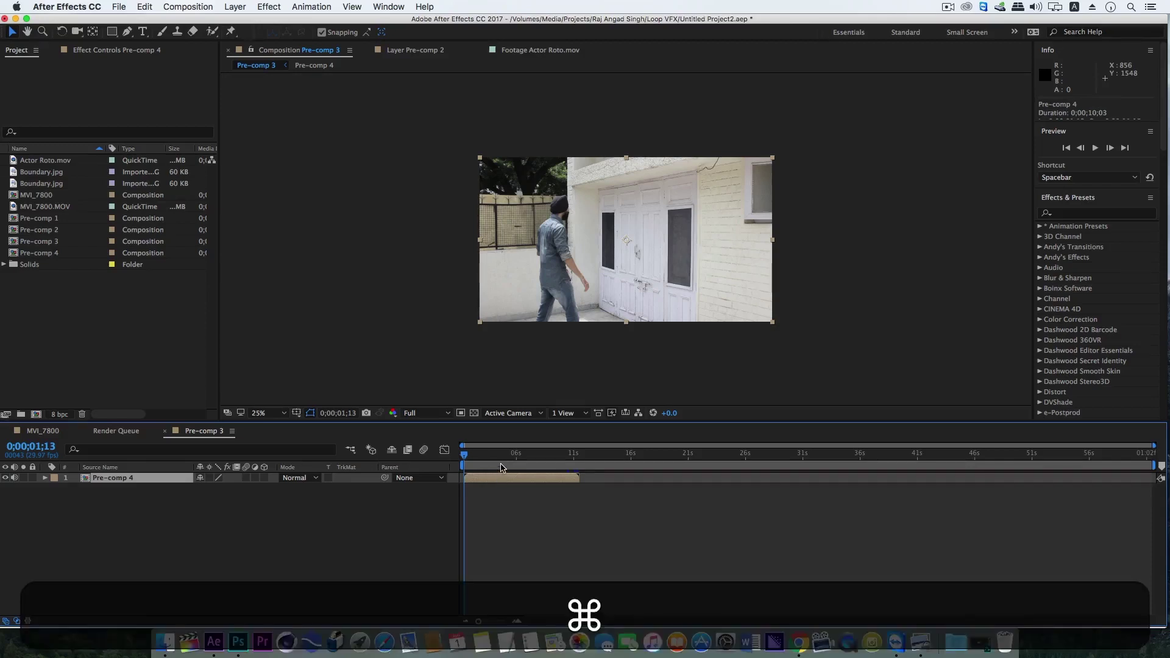
- Duplicate Pre-comp 4 and stagger the copies to start at 11, 21, 31, 41 and 51 seconds
key("super+d")
key("super+d")
key("super+d")
key("super+d")
key("super+d")
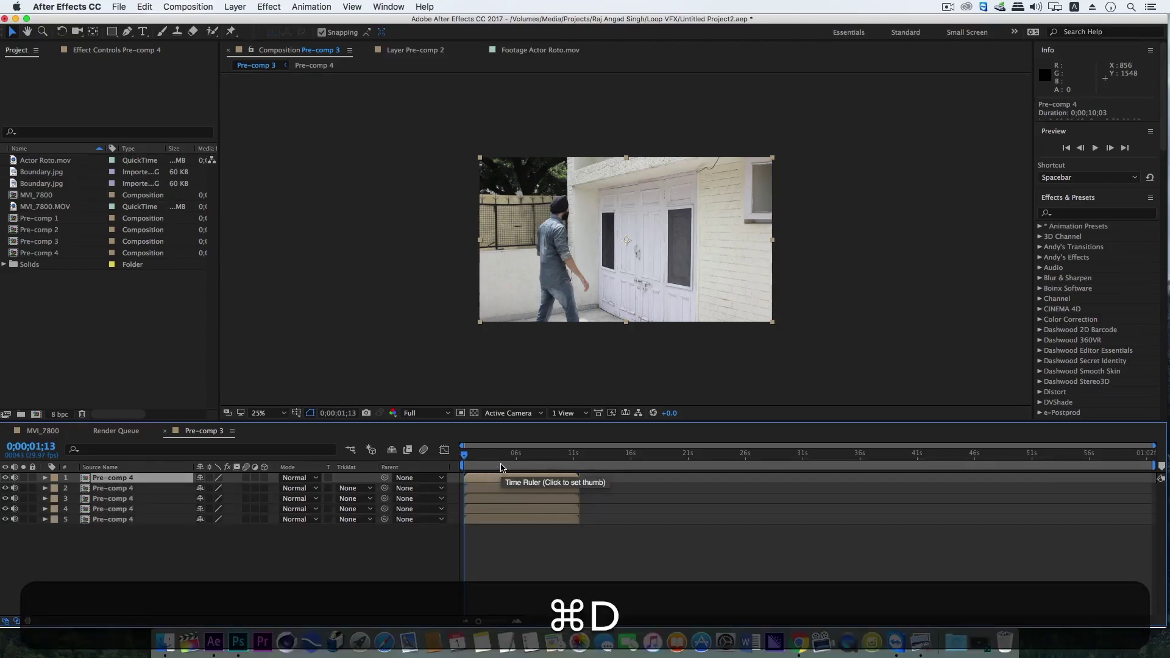
left_click_drag(564, 519, 794, 509)
left_click_drag(564, 498, 1023, 488)
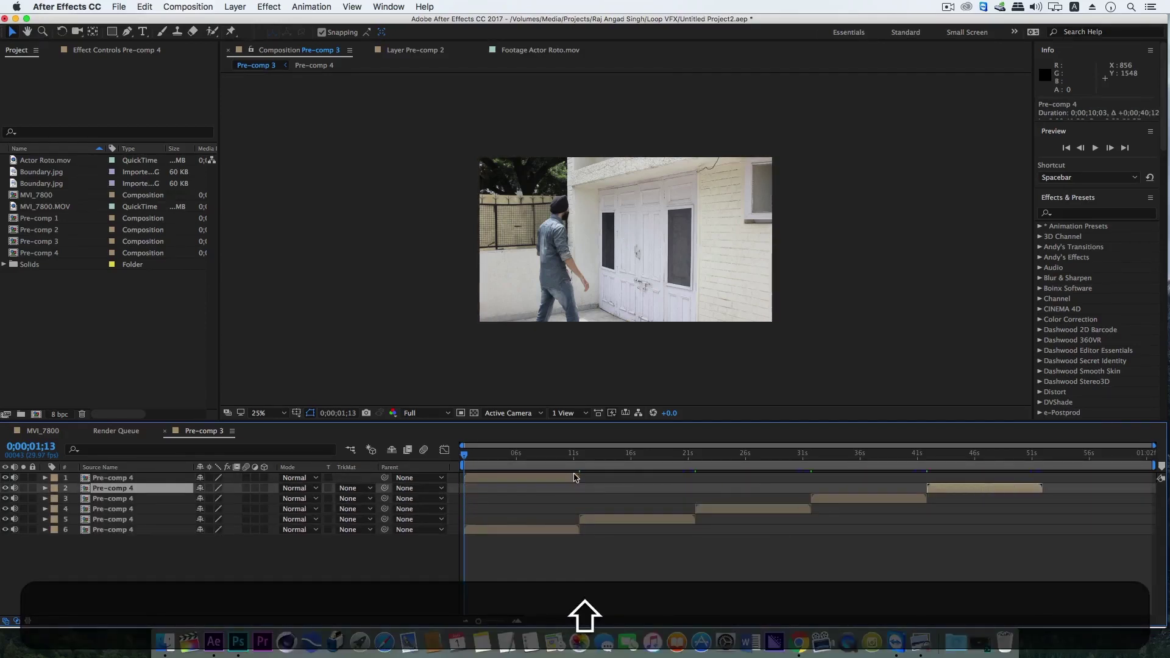
left_click_drag(564, 478, 1137, 478)
- Add Boundary.jpg fitted to the frame with an inverted rectangle mask over the middle
left_click_drag(111, 472, 108, 478)
key("alt+super+f")
key("q")
left_click_drag(537, 132, 717, 357)
left_click(242, 498)
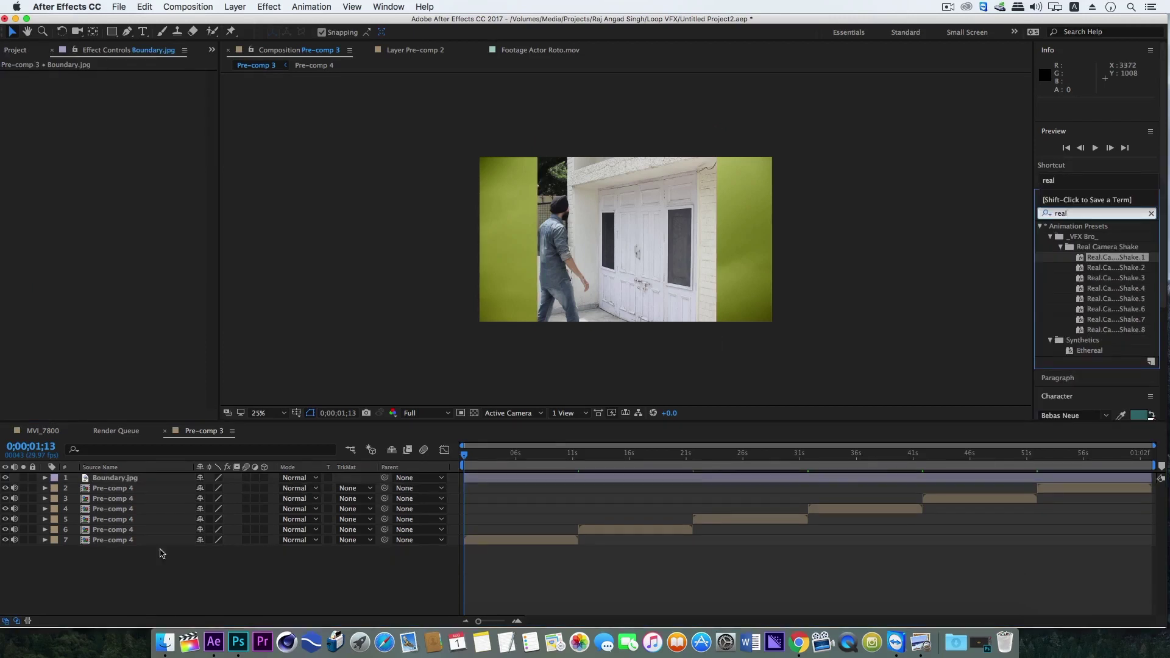
- Nest all seven layers into Pre-comp 5 and apply a Real Camera Shake preset
right_click(156, 549)
left_click(183, 523)
key("Return")
left_click_drag(1116, 257, 480, 483)
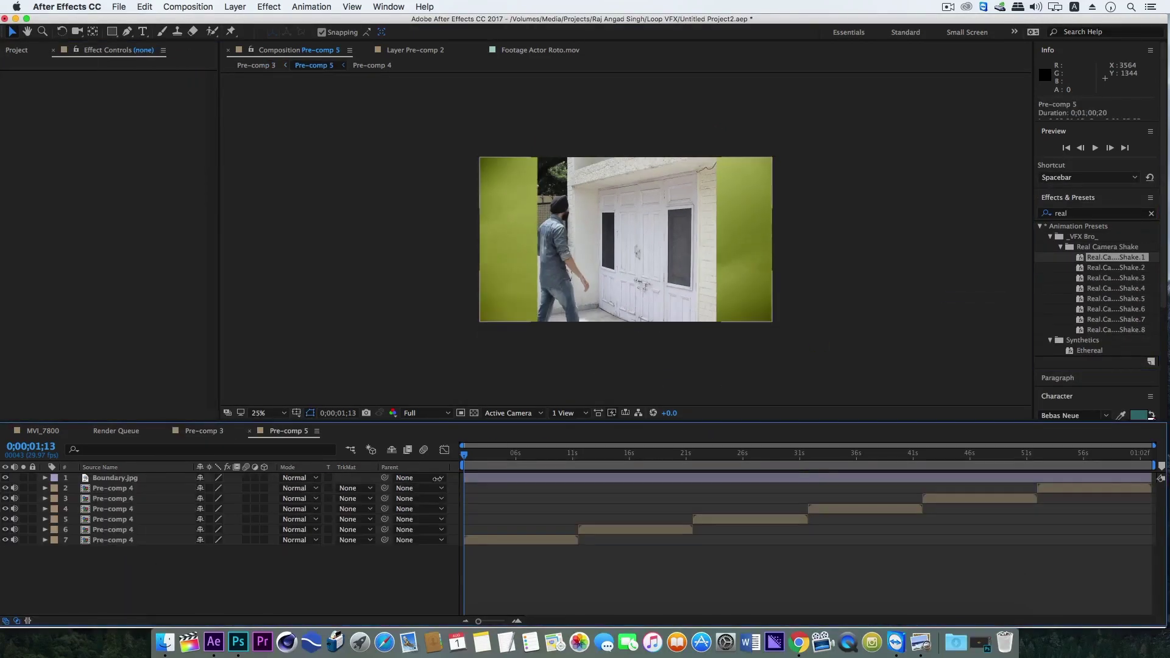